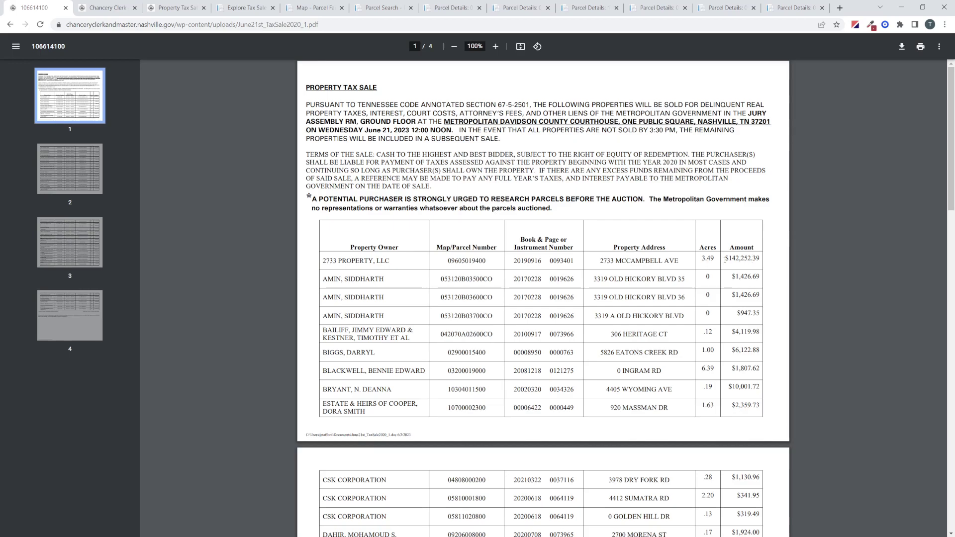
- Look through the June 21, 2023 property tax sale PDF, checking the listed owners, parcel numbers, addresses, acreage and amounts
{"action": "scroll", "coordinate": [731, 307], "scroll_direction": "down", "scroll_amount": 5}
{"action": "scroll", "coordinate": [732, 303], "scroll_direction": "up", "scroll_amount": 5}
{"action": "scroll", "coordinate": [432, 261], "scroll_direction": "down", "scroll_amount": 5}
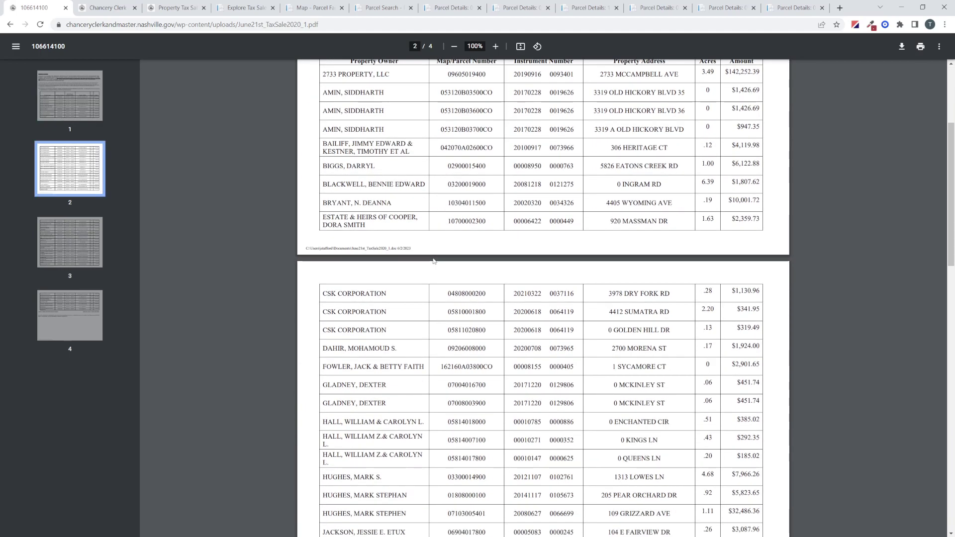
{"action": "scroll", "coordinate": [435, 259], "scroll_direction": "down", "scroll_amount": 8}
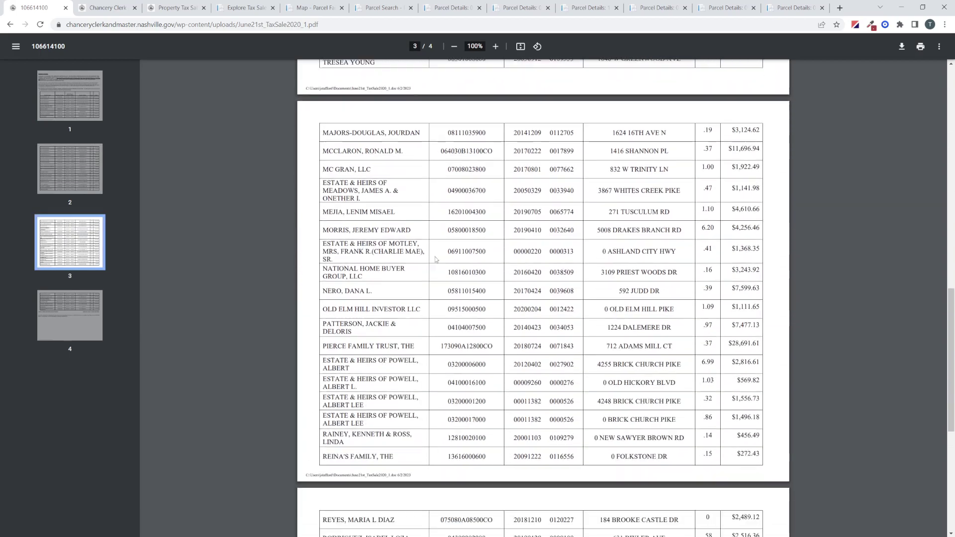
{"action": "scroll", "coordinate": [435, 253], "scroll_direction": "up", "scroll_amount": 13}
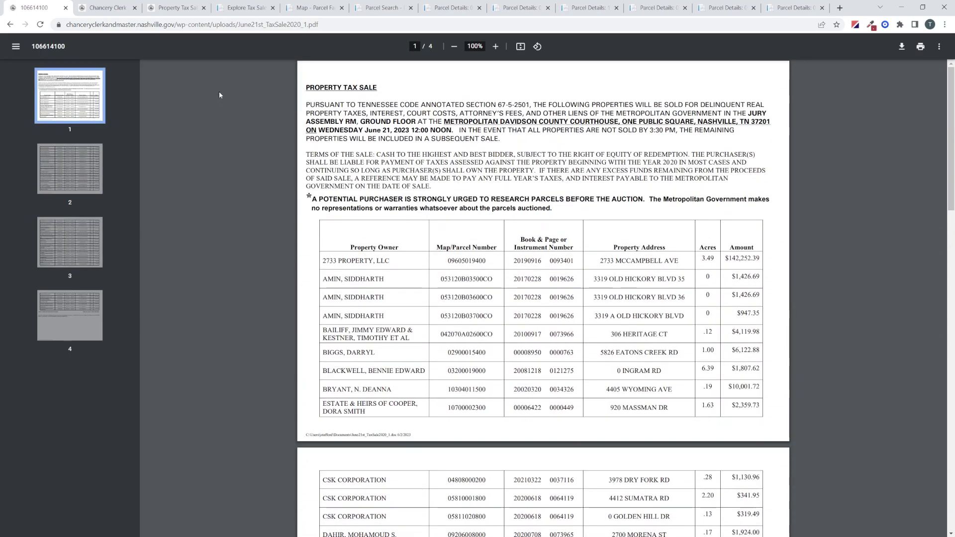
- Review the Chancery Court Clerk and Master home page, then its Property Tax Sale Lists and Schedule page for documents, sale dates and terms
{"action": "left_click", "coordinate": [102, 6]}
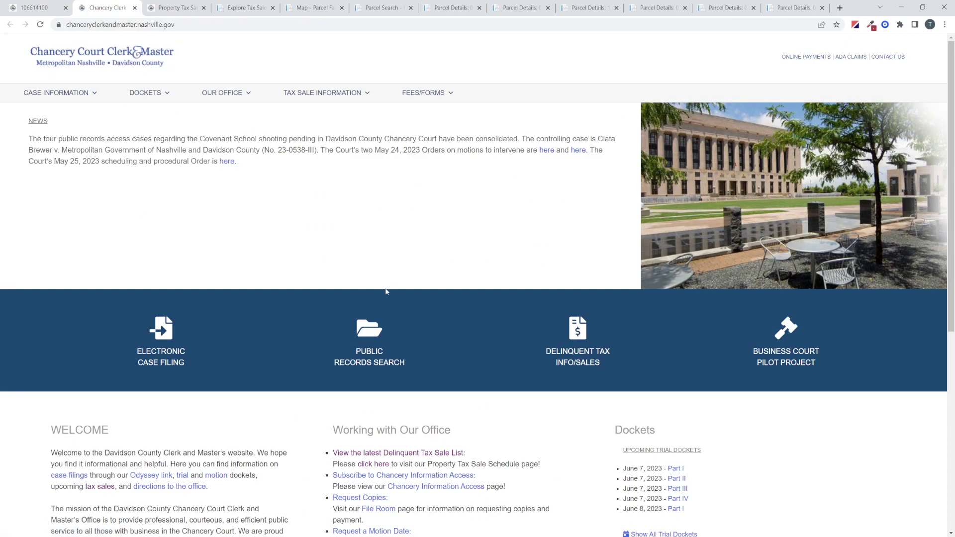
{"action": "left_click", "coordinate": [175, 8]}
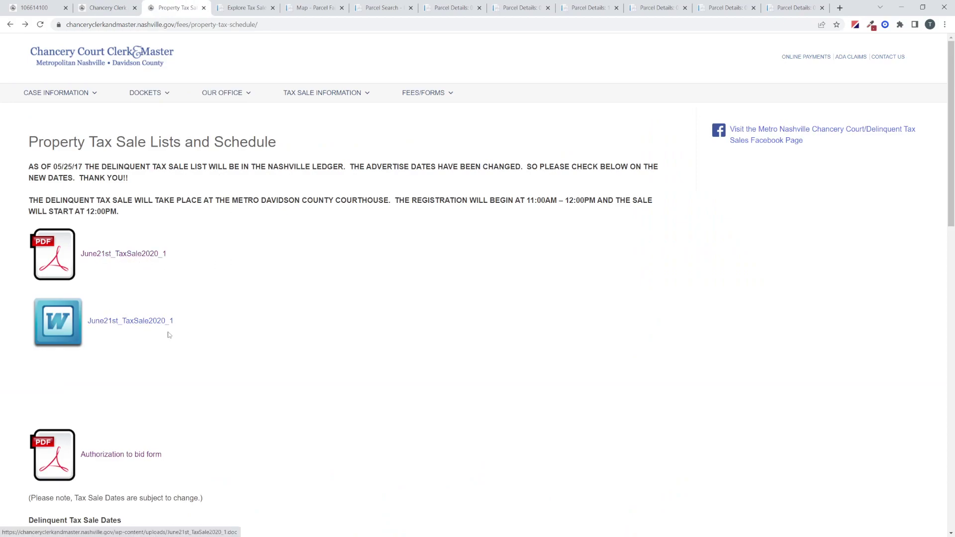
{"action": "scroll", "coordinate": [164, 343], "scroll_direction": "down", "scroll_amount": 2}
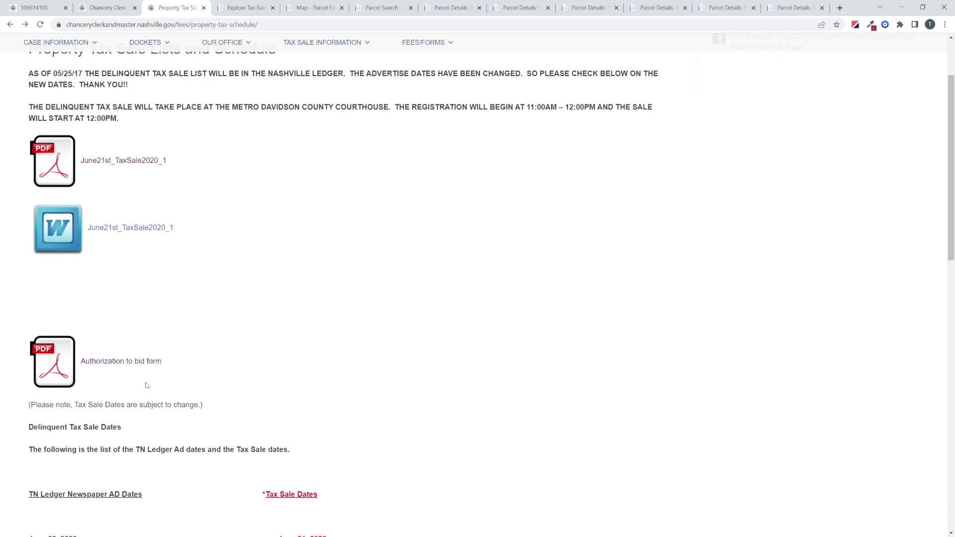
{"action": "scroll", "coordinate": [148, 386], "scroll_direction": "down", "scroll_amount": 6}
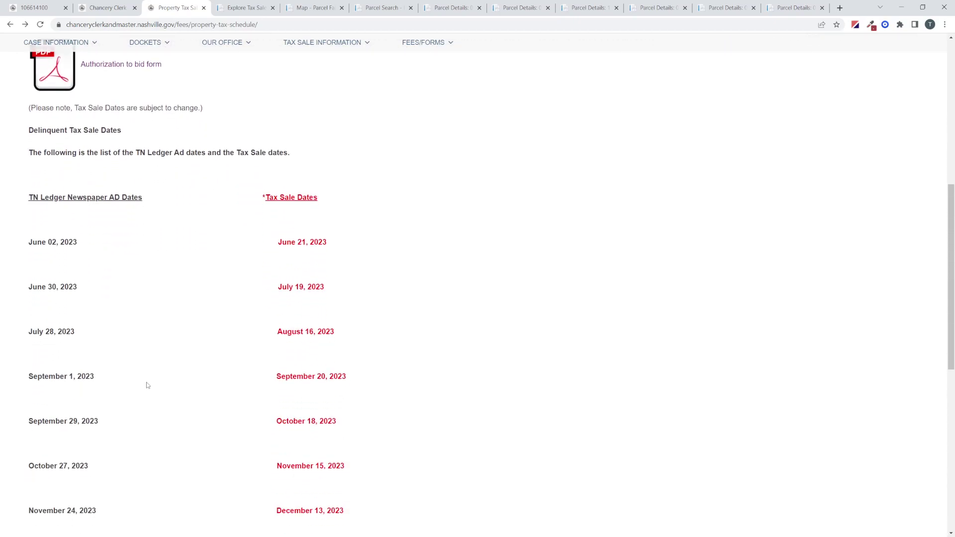
{"action": "scroll", "coordinate": [147, 385], "scroll_direction": "down", "scroll_amount": 3}
{"action": "scroll", "coordinate": [147, 383], "scroll_direction": "up", "scroll_amount": 2}
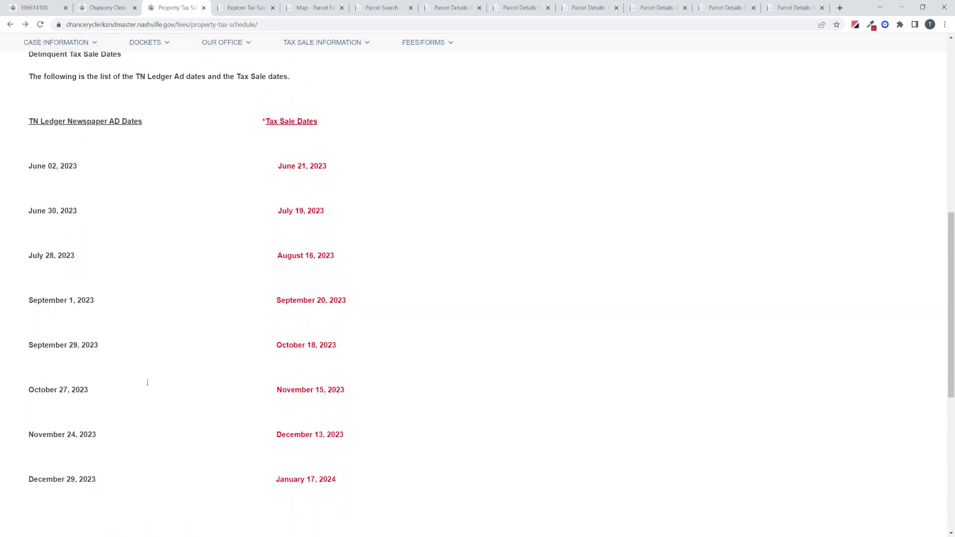
{"action": "scroll", "coordinate": [147, 382], "scroll_direction": "down", "scroll_amount": 4}
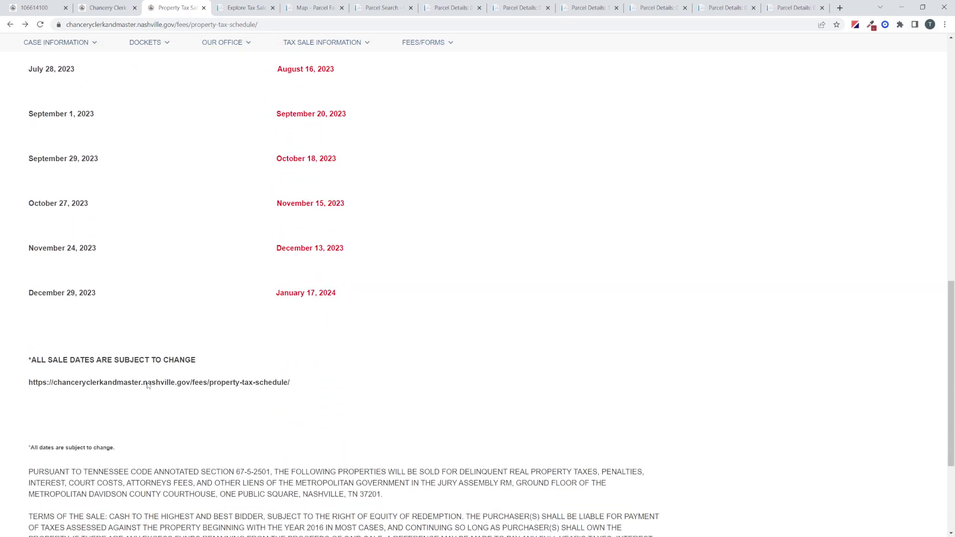
{"action": "scroll", "coordinate": [147, 385], "scroll_direction": "down", "scroll_amount": 1}
{"action": "scroll", "coordinate": [147, 384], "scroll_direction": "down", "scroll_amount": 2}
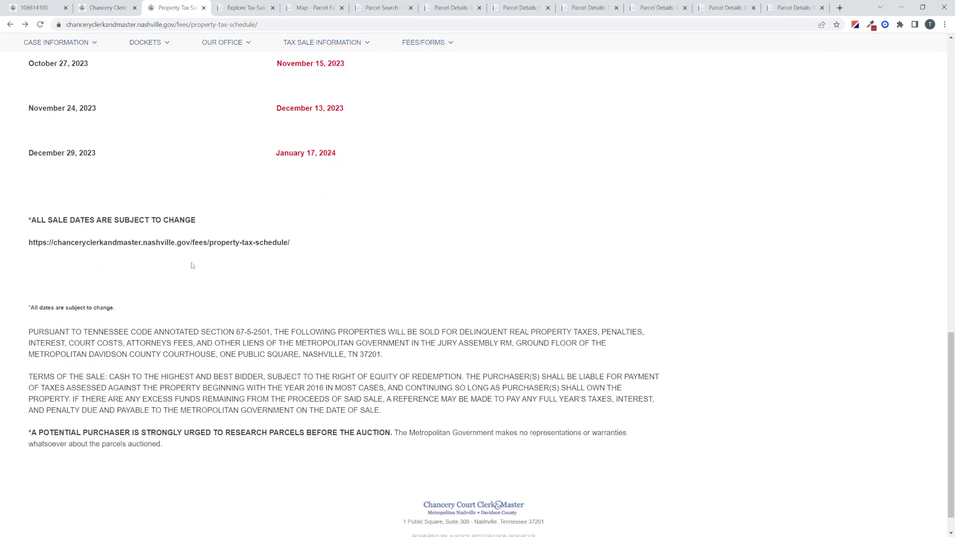
{"action": "scroll", "coordinate": [235, 309], "scroll_direction": "up", "scroll_amount": 15}
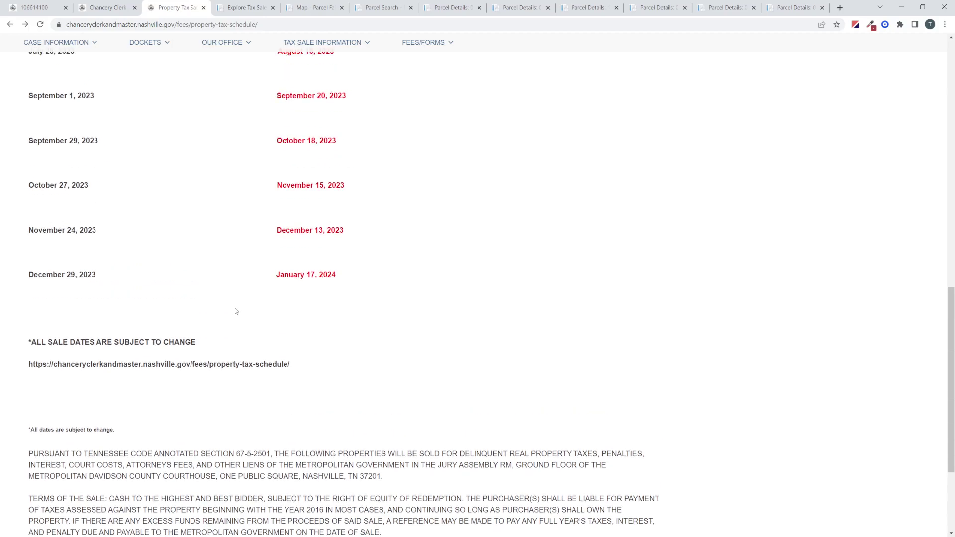
{"action": "scroll", "coordinate": [236, 312], "scroll_direction": "up", "scroll_amount": 2}
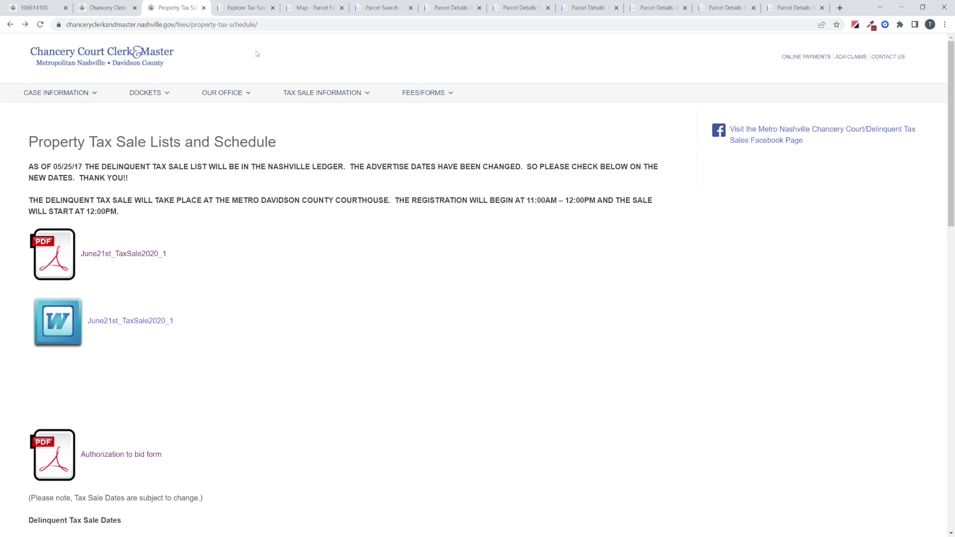
- Open the Parcel Fair auction calendar, set its state to Tennessee, and review the June 2023 auctions
{"action": "left_click", "coordinate": [251, 6]}
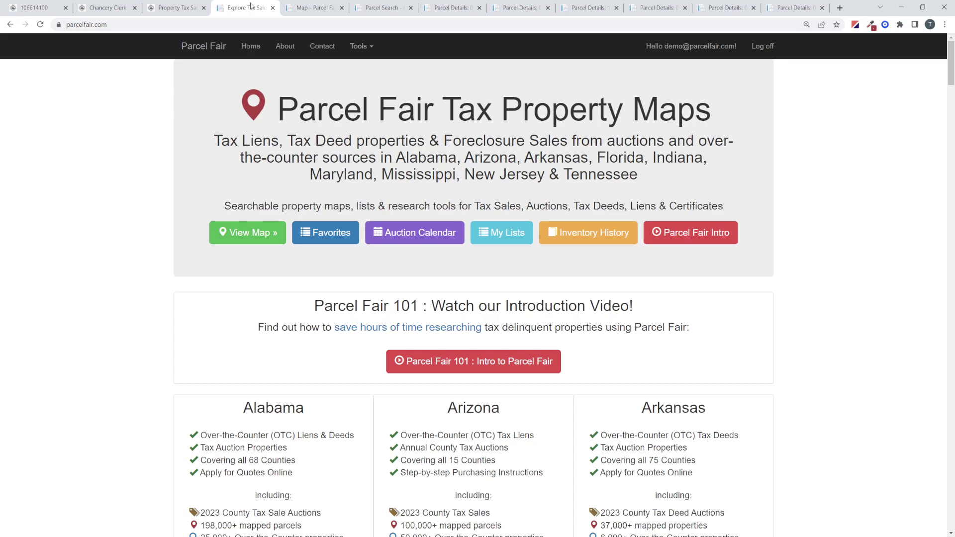
{"action": "left_click", "coordinate": [407, 237]}
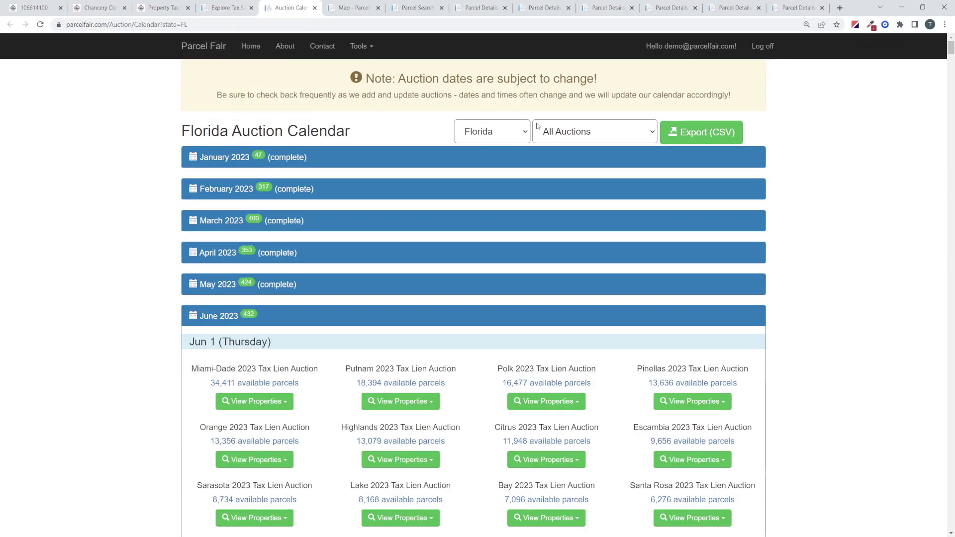
{"action": "left_click", "coordinate": [491, 131]}
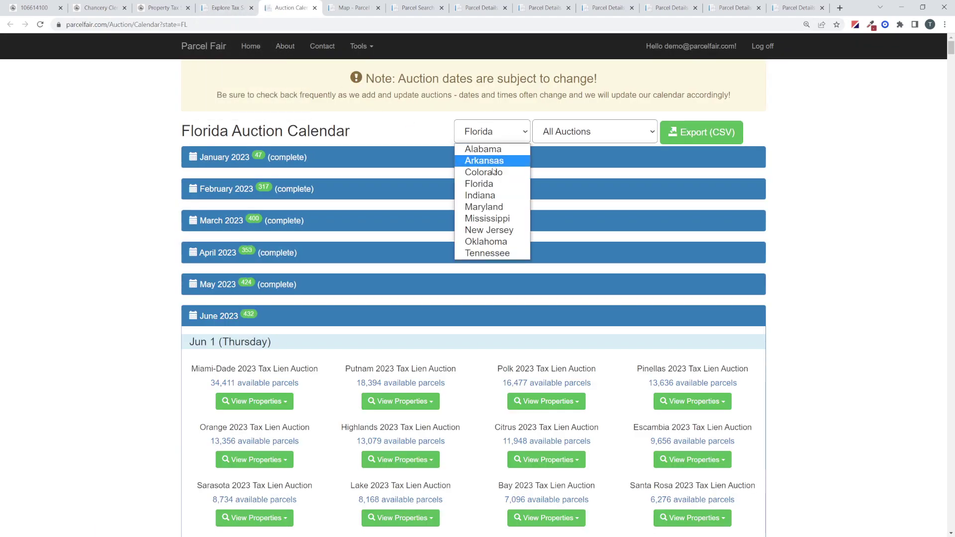
{"action": "left_click", "coordinate": [486, 252]}
{"action": "left_click", "coordinate": [555, 131]}
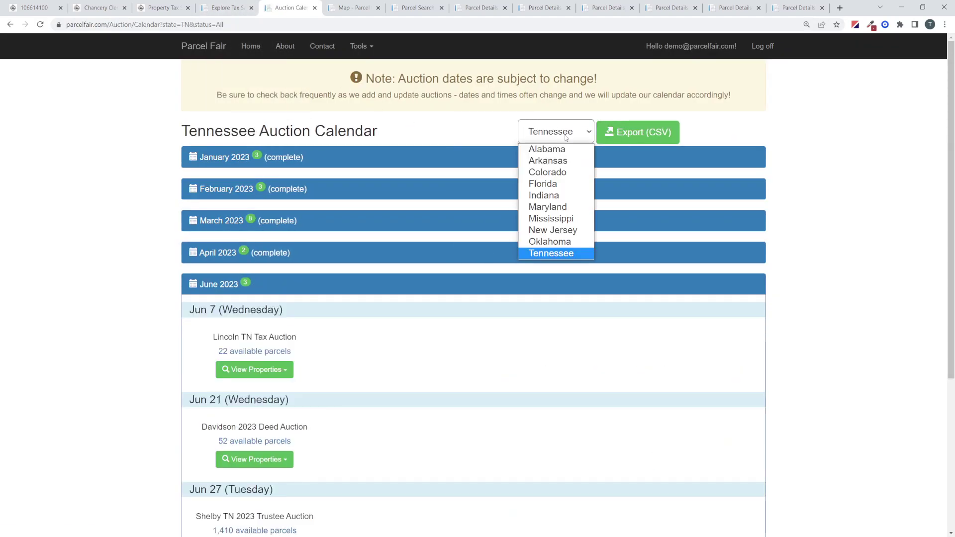
{"action": "left_click", "coordinate": [560, 253]}
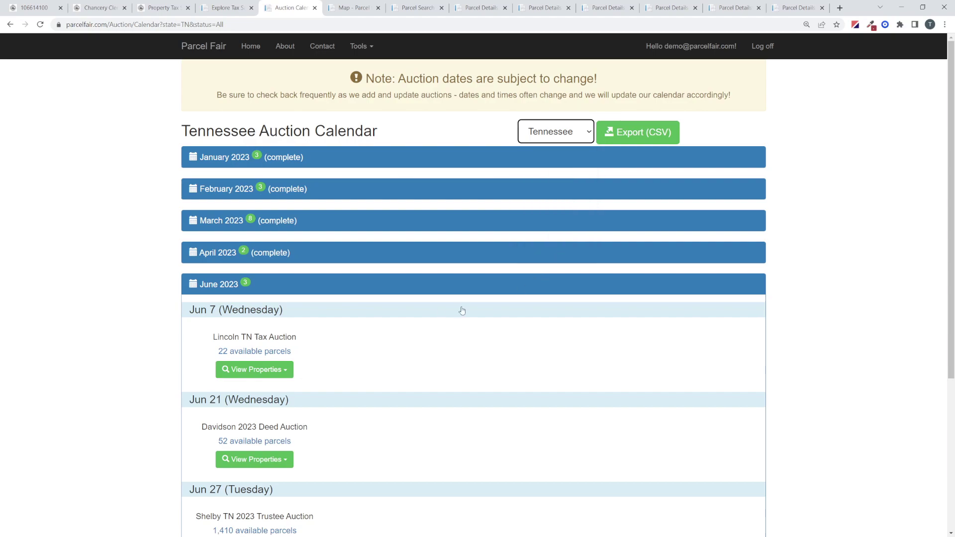
{"action": "scroll", "coordinate": [341, 337], "scroll_direction": "down", "scroll_amount": 3}
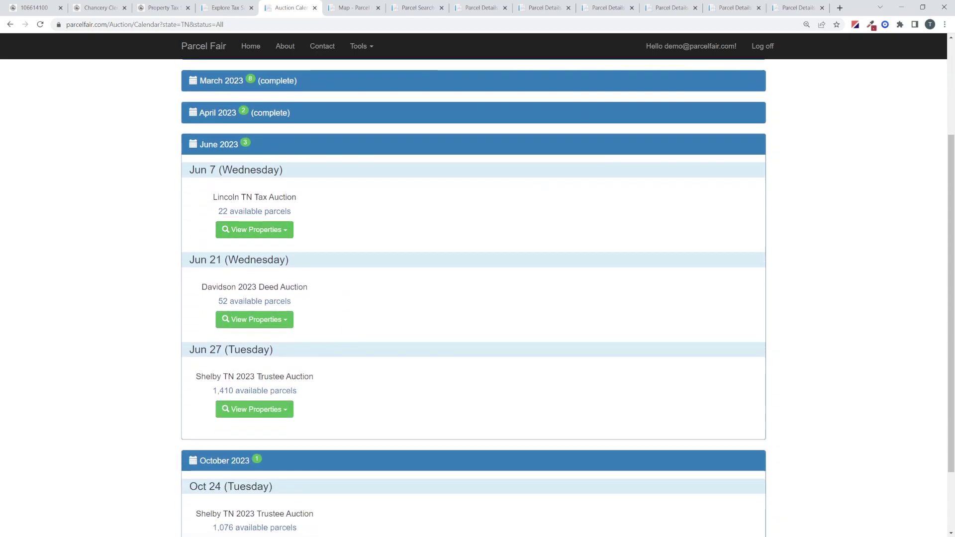
{"action": "scroll", "coordinate": [295, 337], "scroll_direction": "up", "scroll_amount": 2}
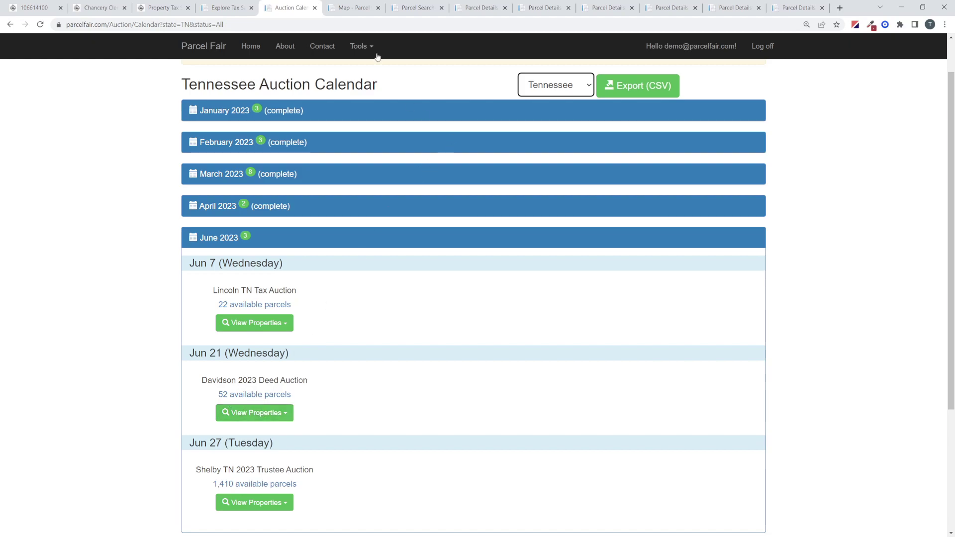
- Switch to the Parcel Fair map and examine the outlined auction parcel at Lakeview Dr and Balmoral Dr in satellite view
{"action": "left_click", "coordinate": [358, 6]}
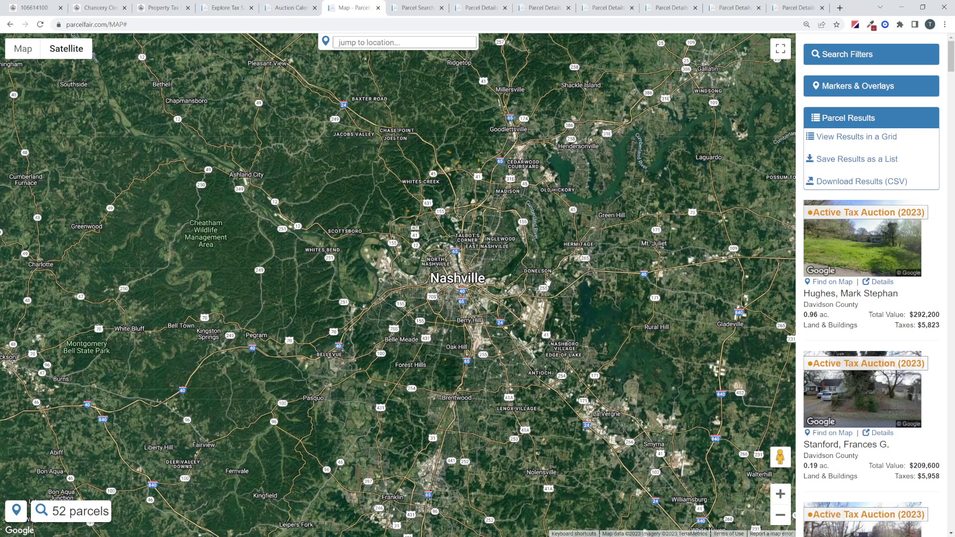
{"action": "scroll", "coordinate": [479, 342], "scroll_direction": "up", "scroll_amount": 5}
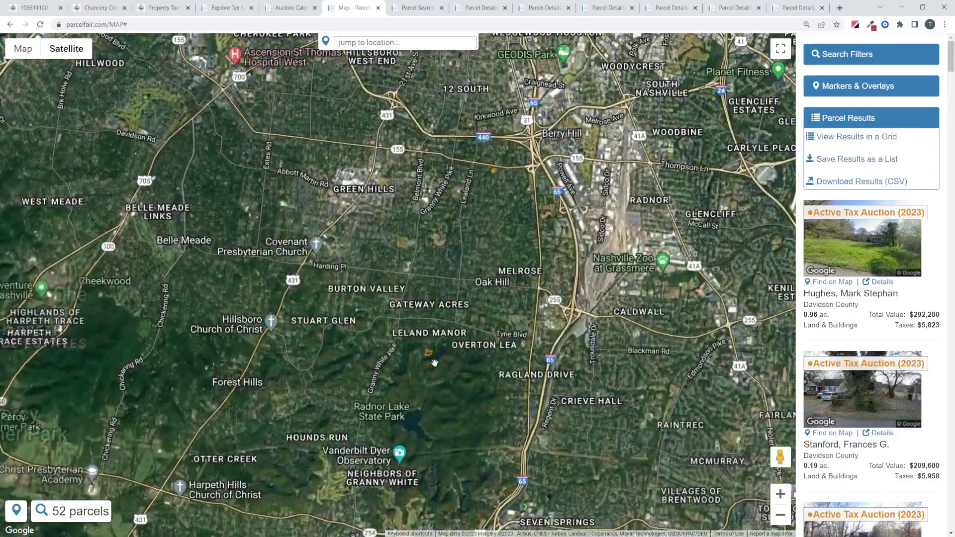
{"action": "scroll", "coordinate": [429, 355], "scroll_direction": "up", "scroll_amount": 4}
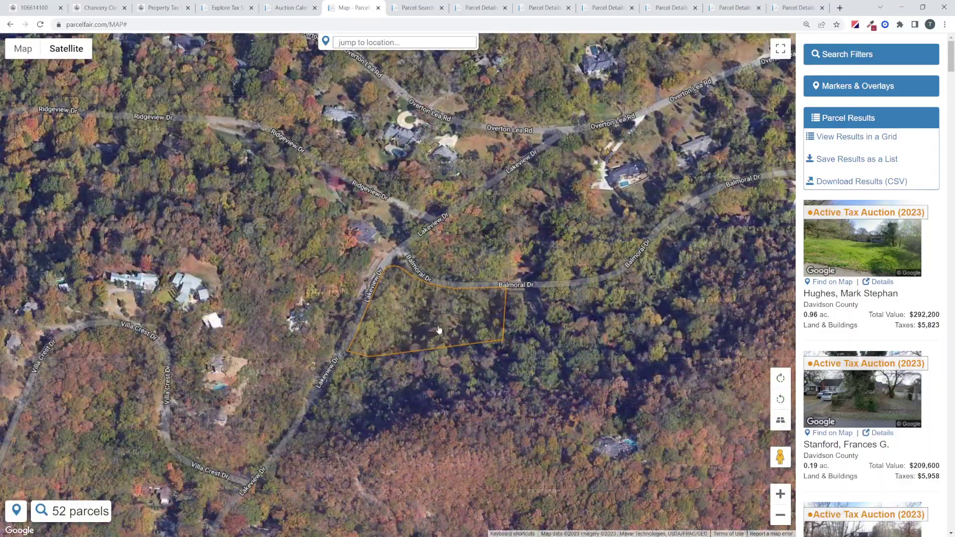
{"action": "scroll", "coordinate": [418, 314], "scroll_direction": "down", "scroll_amount": 5}
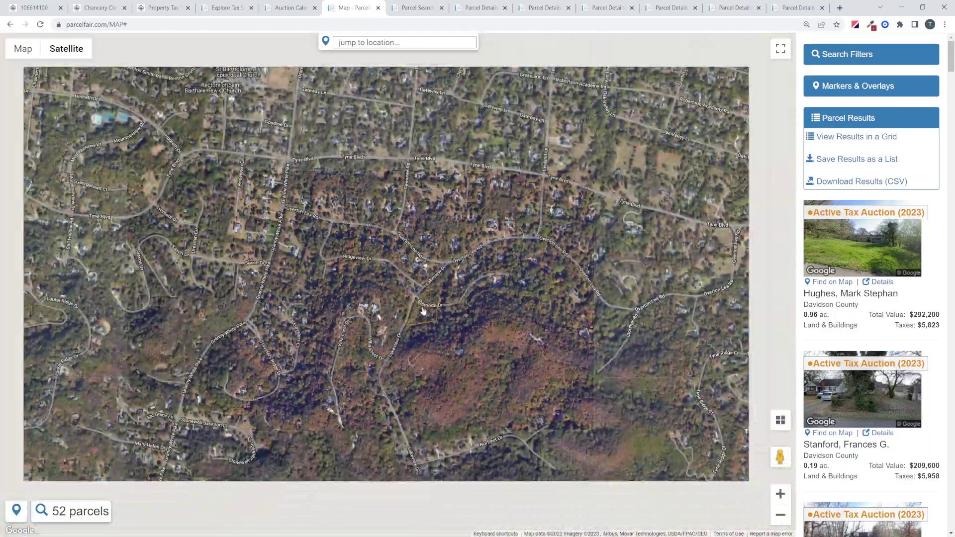
{"action": "scroll", "coordinate": [466, 291], "scroll_direction": "down", "scroll_amount": 2}
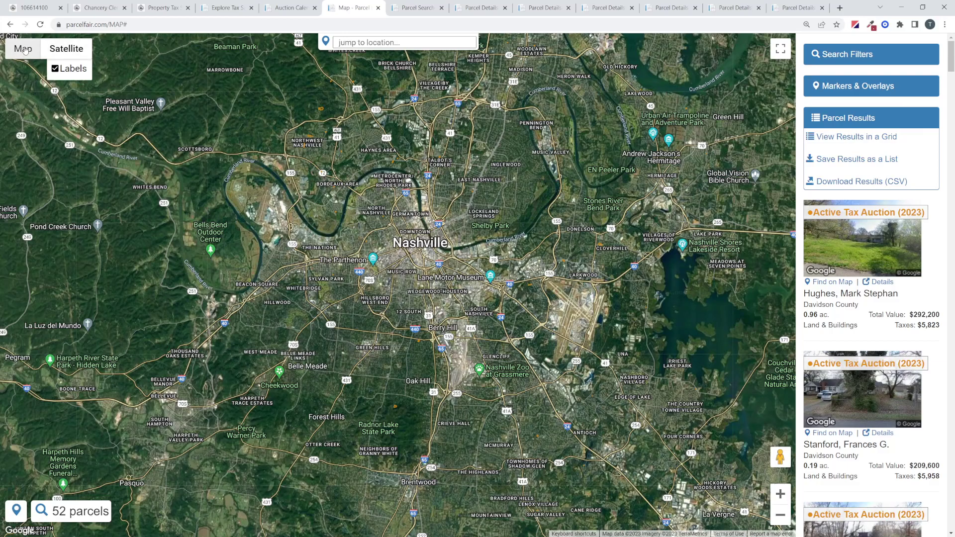
- Examine the outlined auction parcels around W Trinity Ln in road map view, and return the map to satellite imagery
{"action": "left_click", "coordinate": [25, 53]}
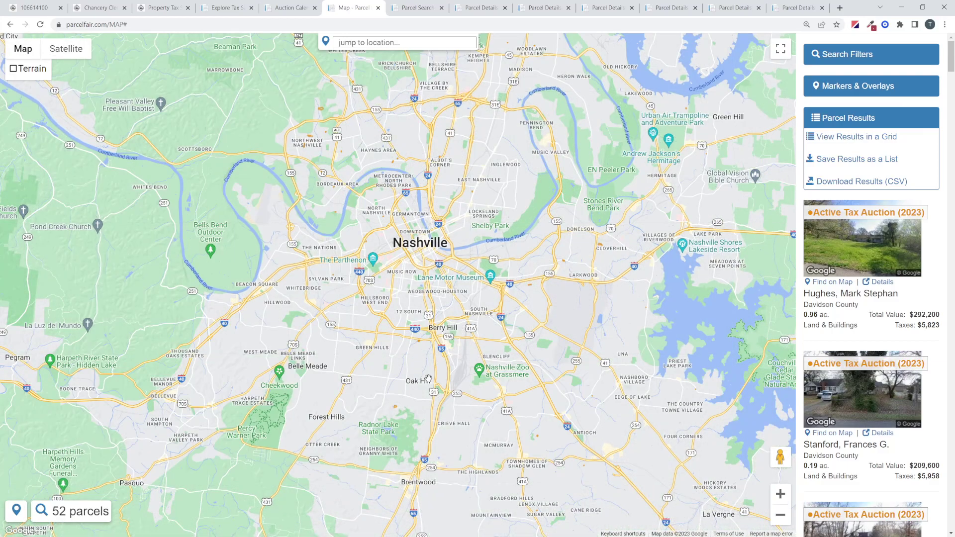
{"action": "scroll", "coordinate": [387, 168], "scroll_direction": "up", "scroll_amount": 5}
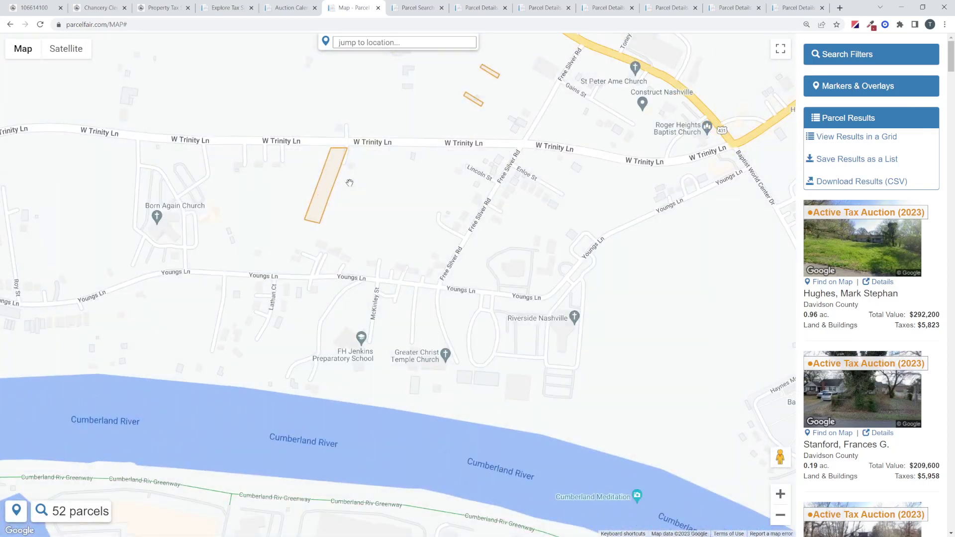
{"action": "scroll", "coordinate": [471, 296], "scroll_direction": "down", "scroll_amount": 1}
{"action": "scroll", "coordinate": [467, 321], "scroll_direction": "down", "scroll_amount": 4}
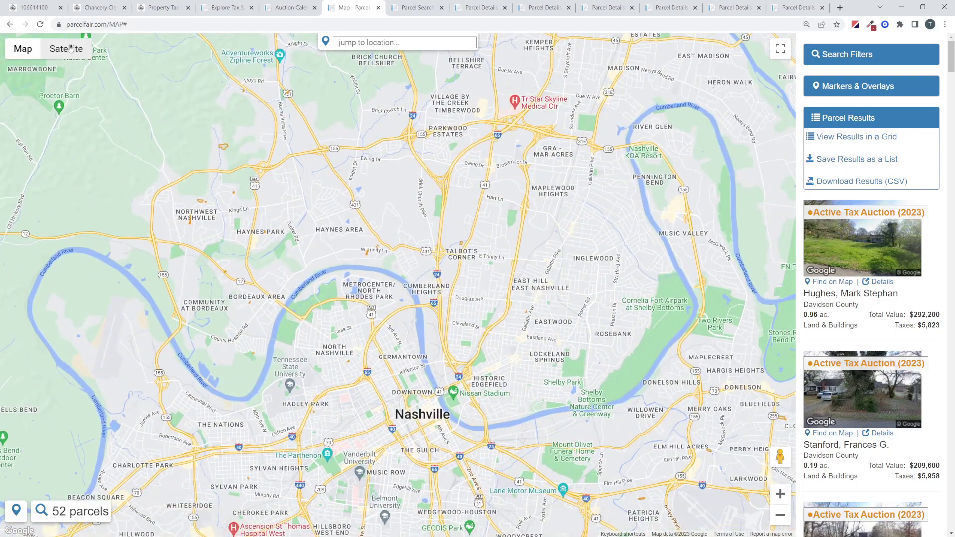
{"action": "left_click", "coordinate": [70, 48]}
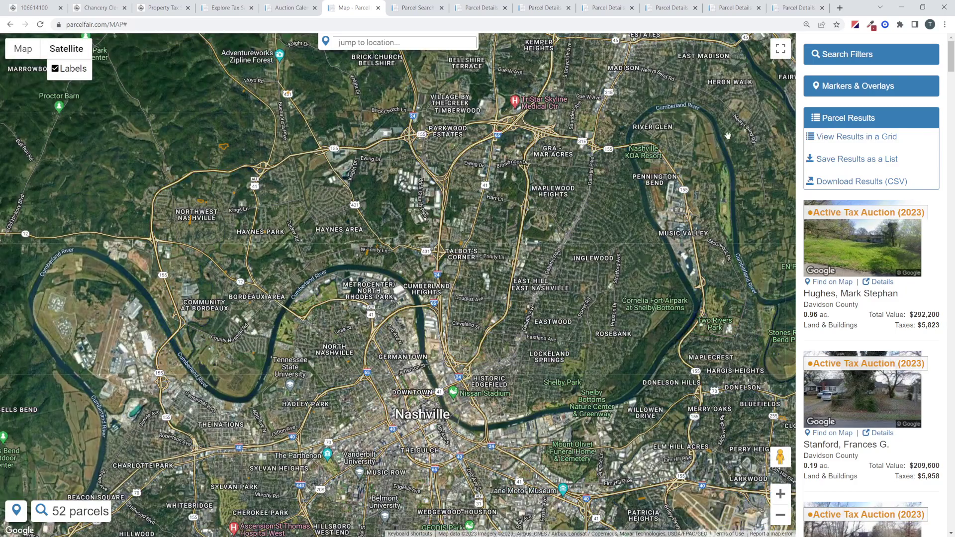
{"action": "left_click_drag", "start_coordinate": [595, 235], "coordinate": [584, 214]}
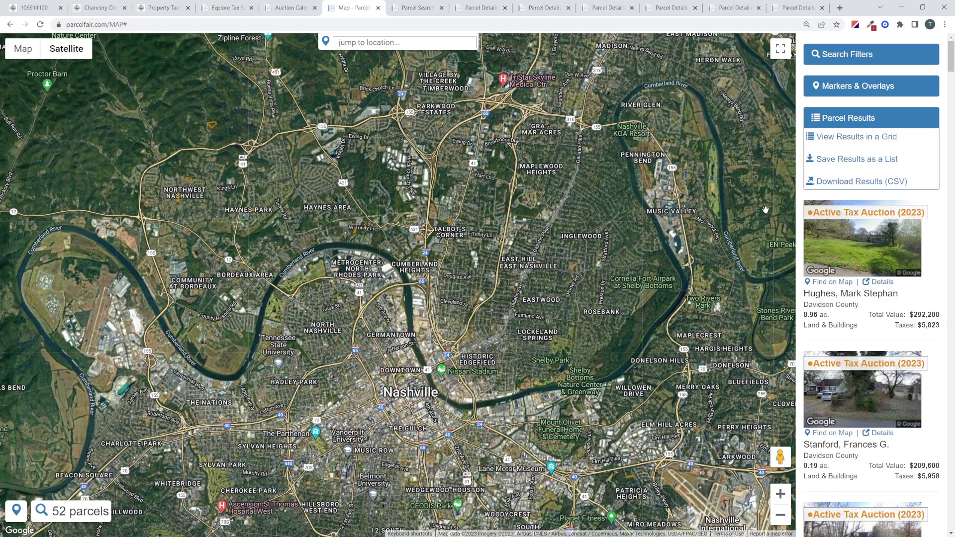
{"action": "left_click", "coordinate": [840, 121]}
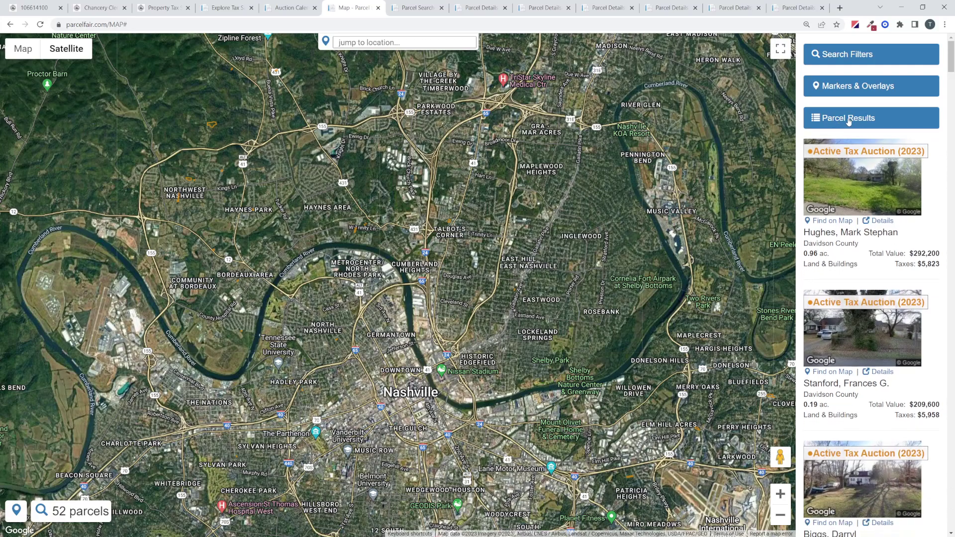
{"action": "left_click", "coordinate": [847, 123]}
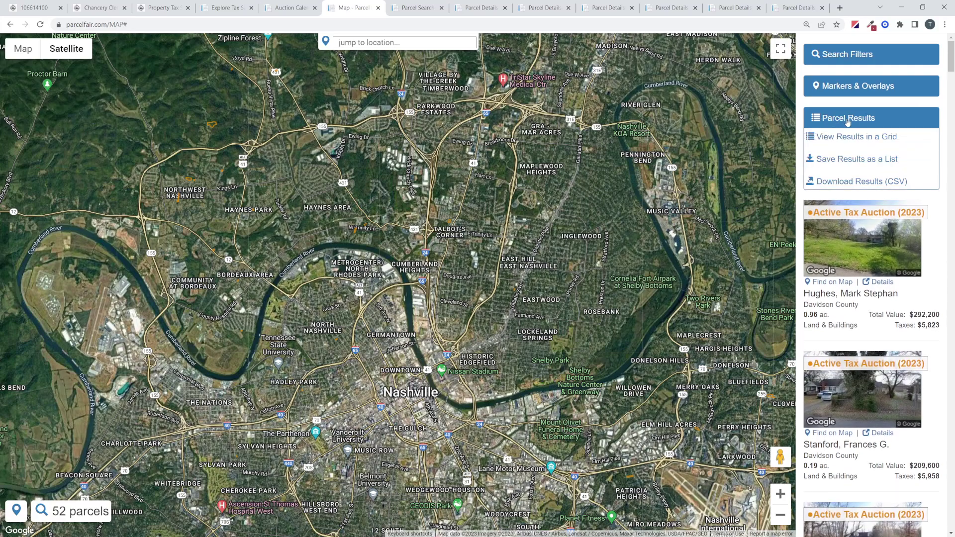
{"action": "left_click_drag", "start_coordinate": [467, 516], "coordinate": [449, 392]}
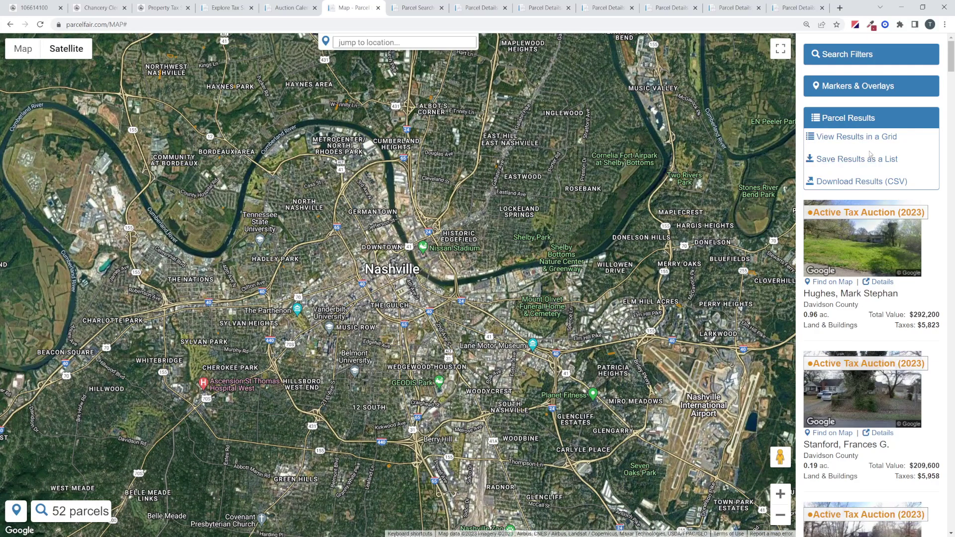
- Save the parcel results to a new list named "Davidson June Auction" and collapse the parcel results options
{"action": "left_click", "coordinate": [840, 163]}
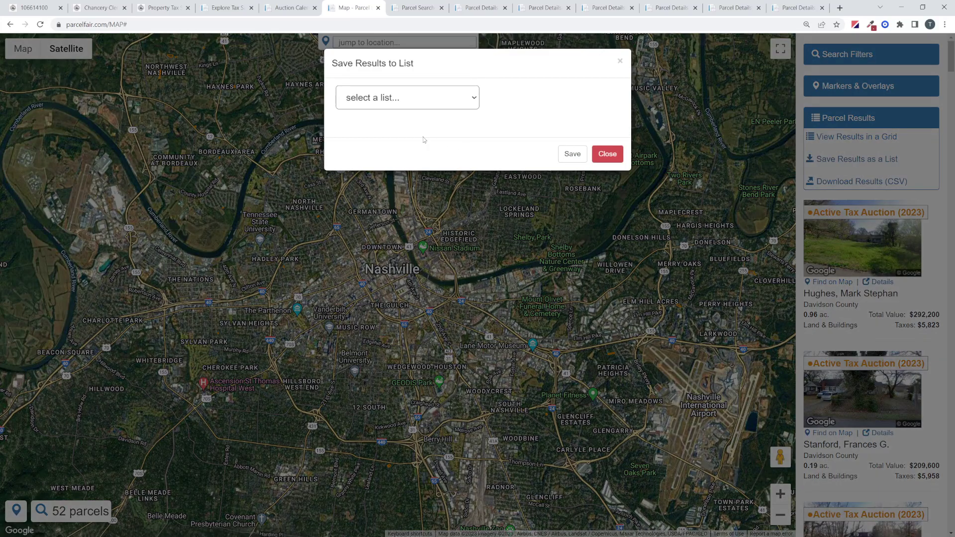
{"action": "left_click", "coordinate": [404, 101]}
{"action": "left_click", "coordinate": [391, 205]}
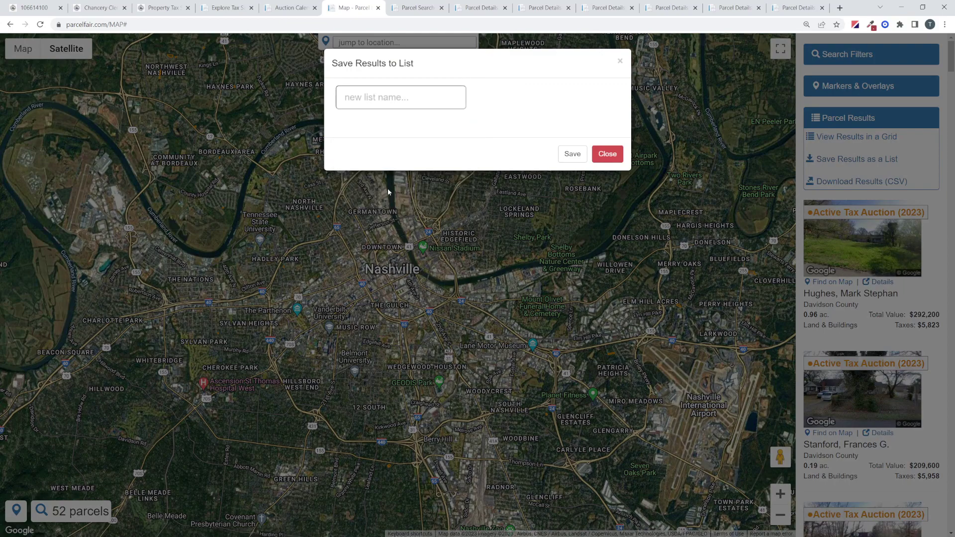
{"action": "left_click", "coordinate": [376, 98]}
{"action": "type", "text": "Davidso"}
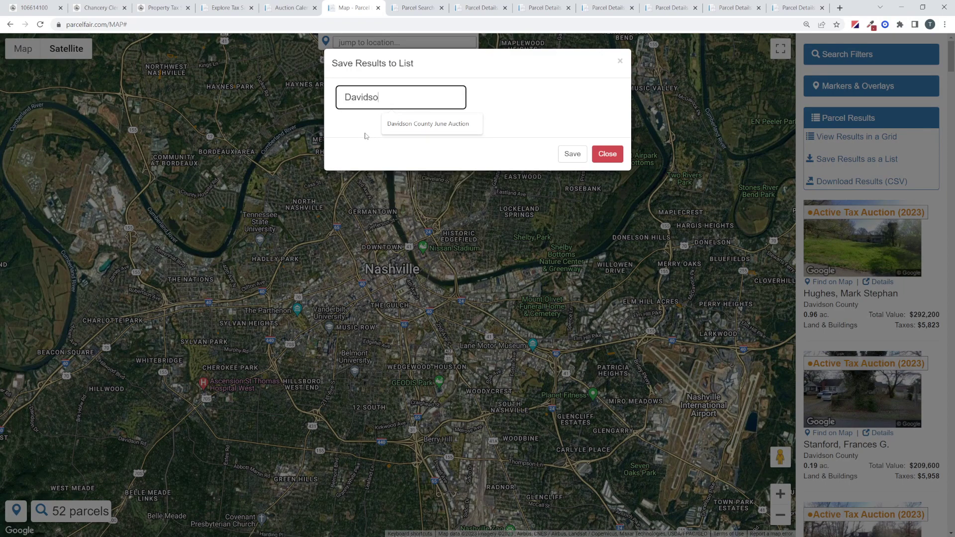
{"action": "type", "text": "n June Aud"}
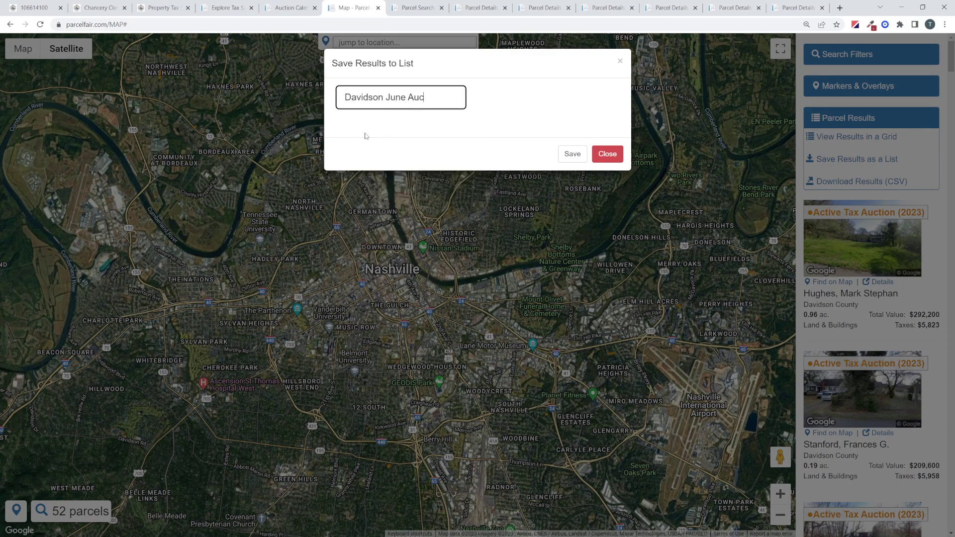
{"action": "left_click", "coordinate": [573, 154]}
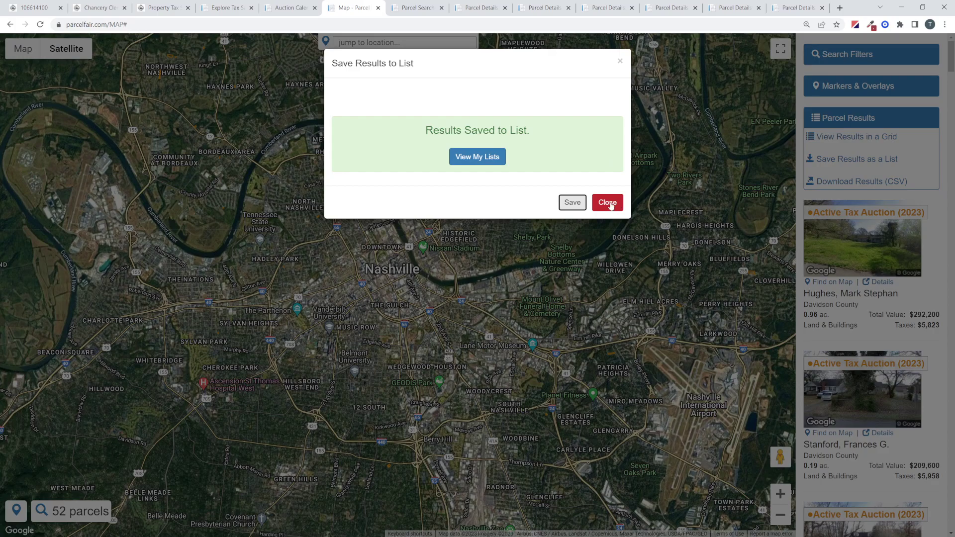
{"action": "left_click", "coordinate": [607, 203]}
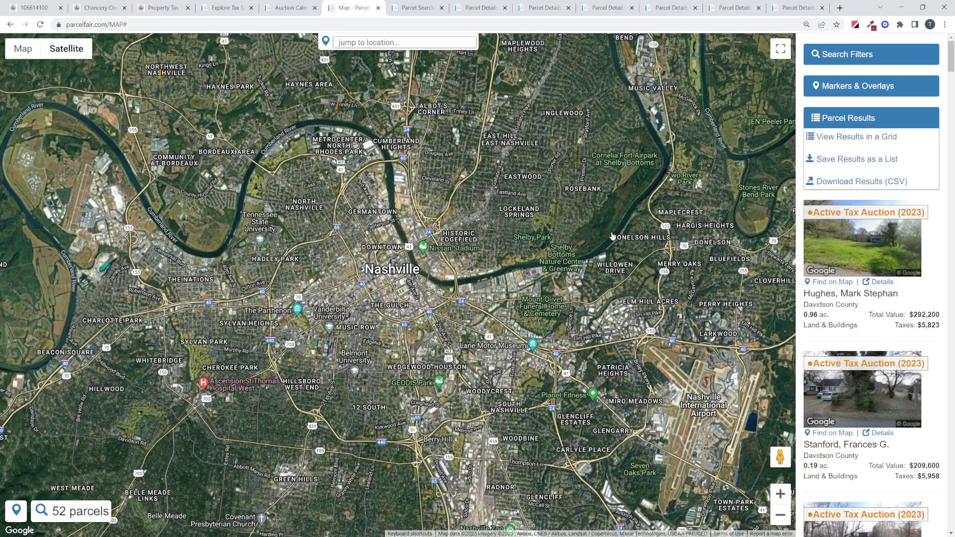
{"action": "left_click", "coordinate": [849, 123]}
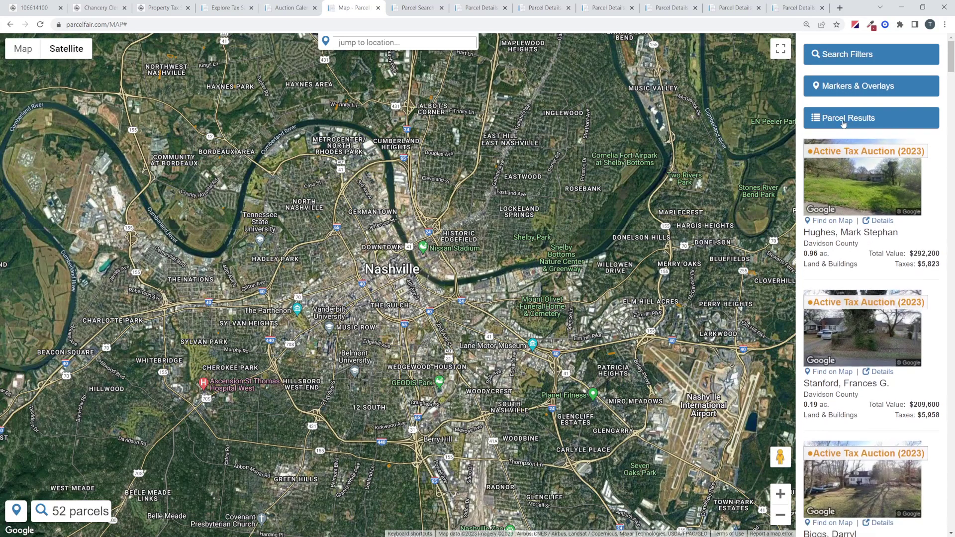
- Show the markers of the Davidson June Auction list on the map and look over their spread around Nashville
{"action": "scroll", "coordinate": [524, 277], "scroll_direction": "down", "scroll_amount": 1}
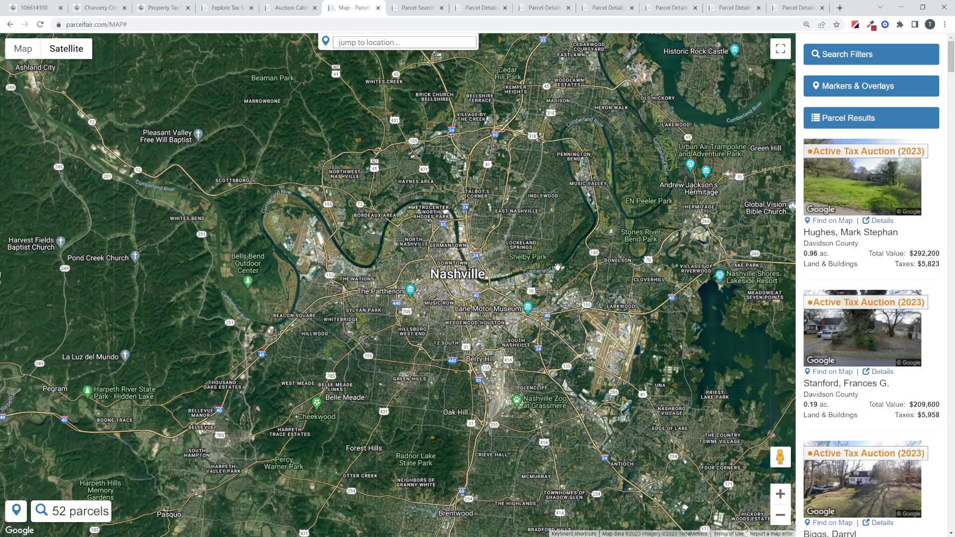
{"action": "left_click", "coordinate": [851, 90]}
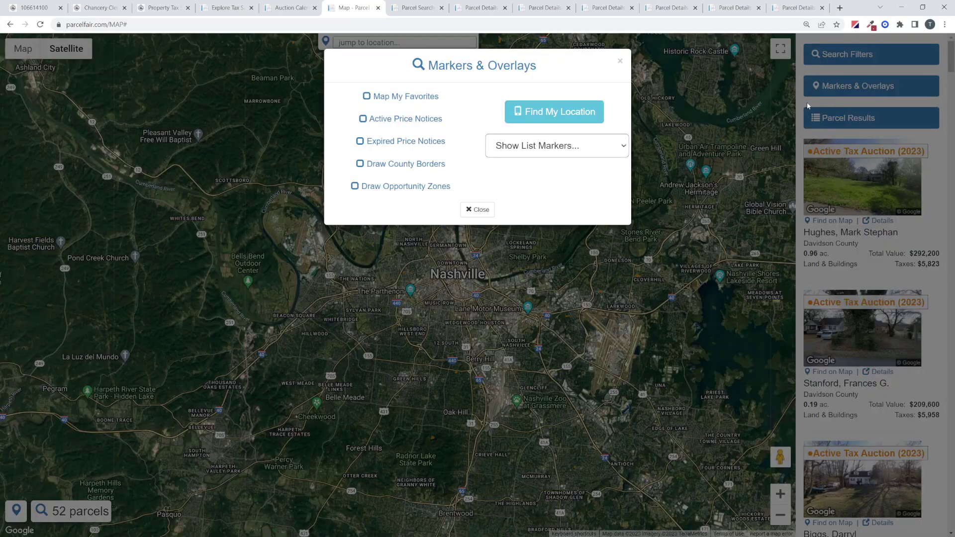
{"action": "left_click", "coordinate": [541, 148]}
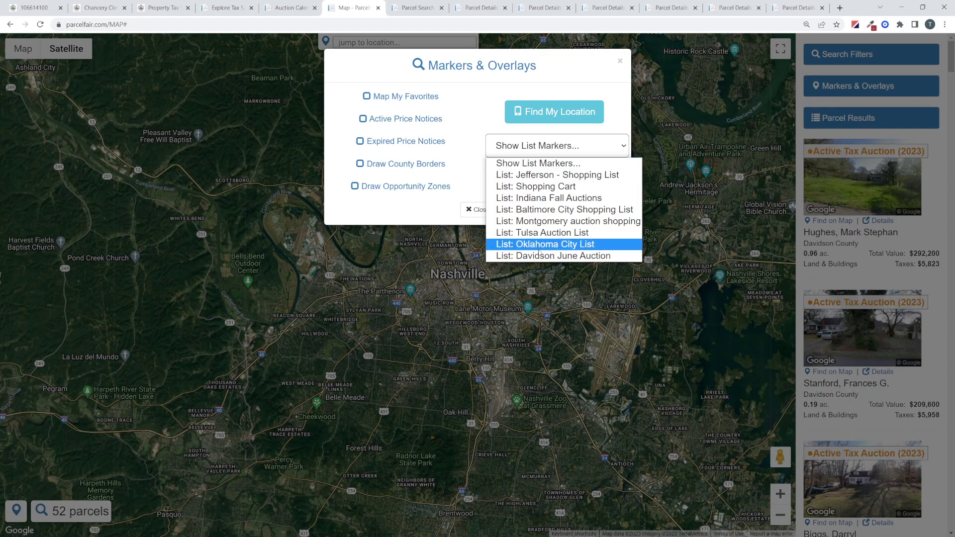
{"action": "left_click", "coordinate": [577, 256]}
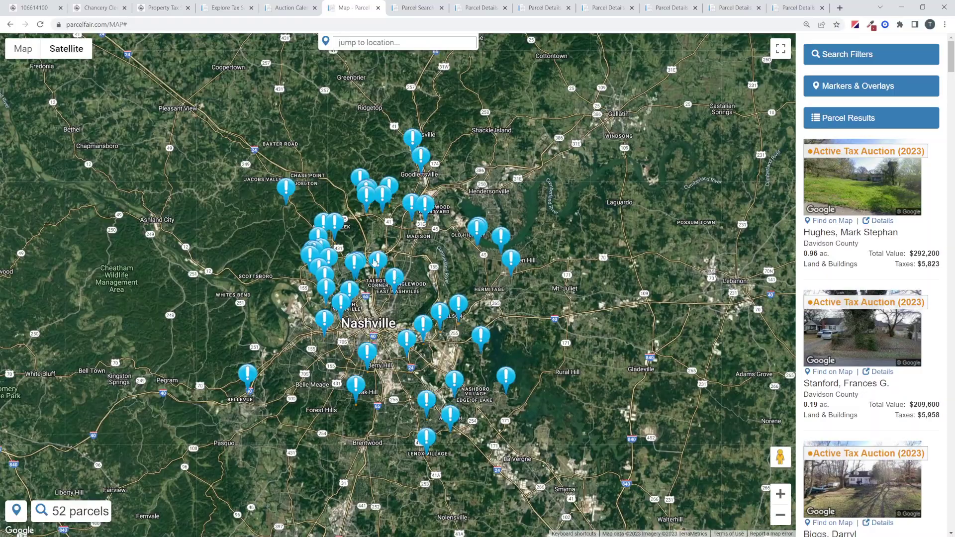
{"action": "scroll", "coordinate": [373, 262], "scroll_direction": "up", "scroll_amount": 2}
{"action": "scroll", "coordinate": [386, 332], "scroll_direction": "down", "scroll_amount": 2}
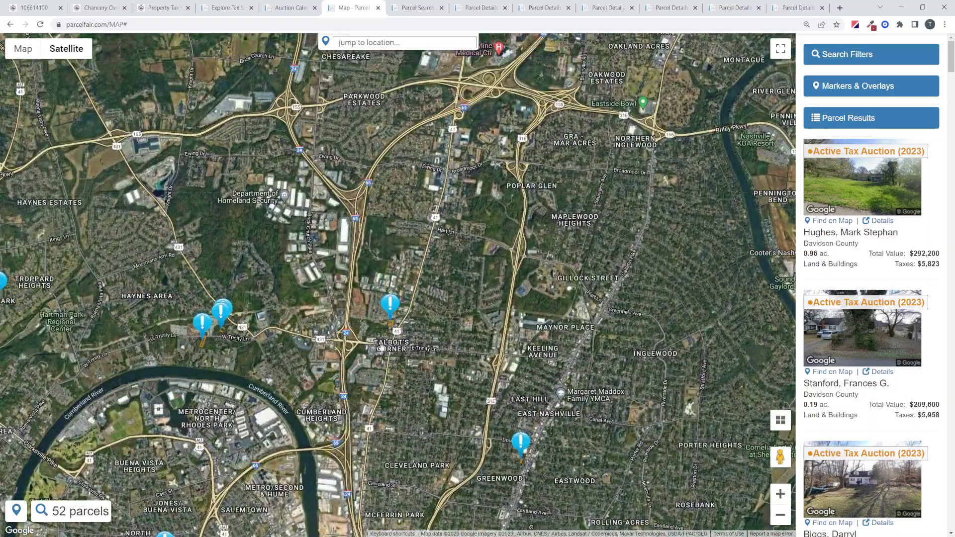
{"action": "scroll", "coordinate": [484, 305], "scroll_direction": "down", "scroll_amount": 1}
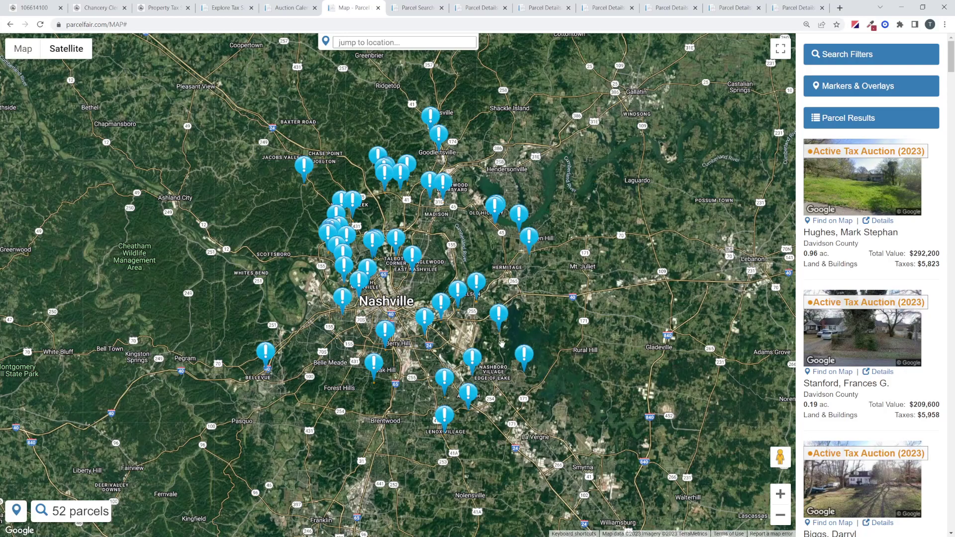
- Draw the county borders on the map and review the list markers in road map view before returning to satellite imagery
{"action": "left_click", "coordinate": [860, 83]}
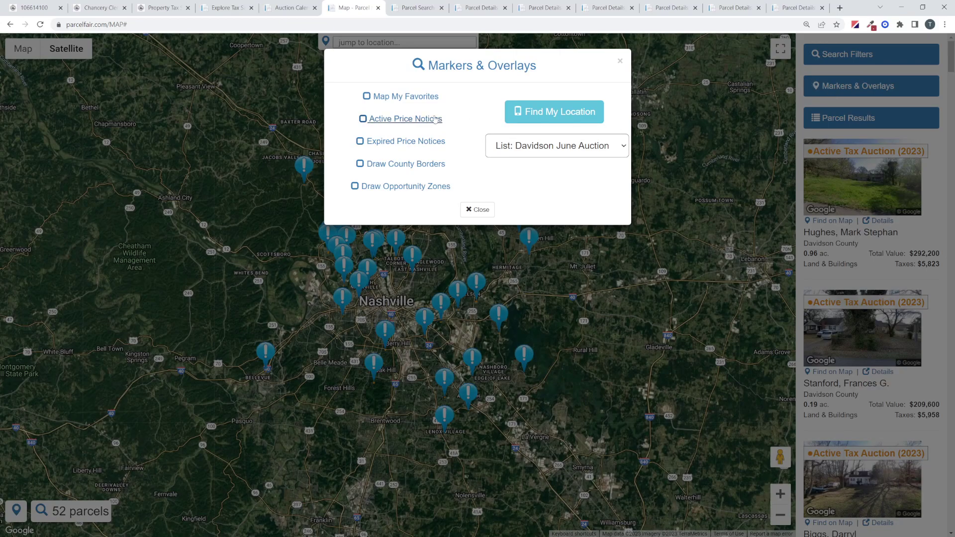
{"action": "left_click", "coordinate": [476, 210]}
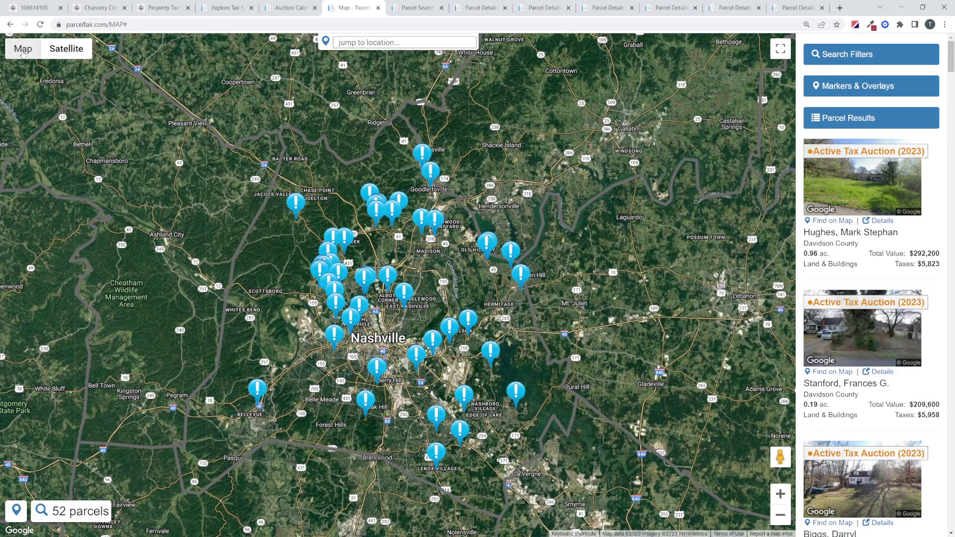
{"action": "left_click", "coordinate": [22, 53]}
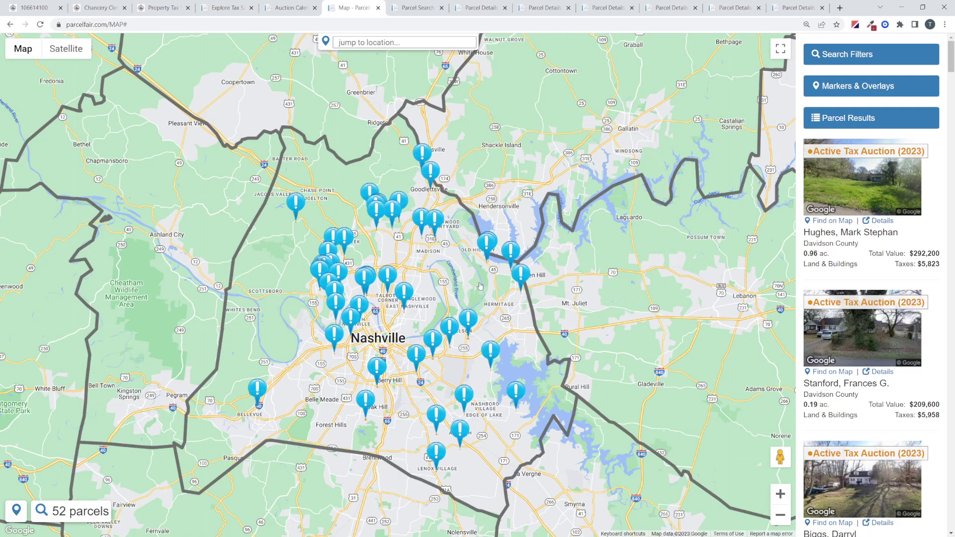
{"action": "scroll", "coordinate": [512, 261], "scroll_direction": "up", "scroll_amount": 1}
{"action": "scroll", "coordinate": [443, 317], "scroll_direction": "down", "scroll_amount": 1}
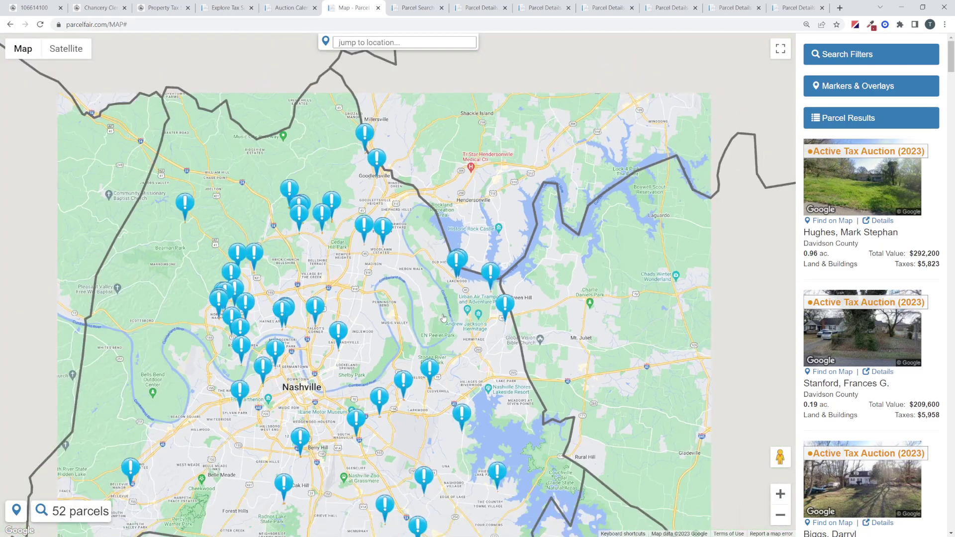
{"action": "left_click_drag", "start_coordinate": [444, 460], "coordinate": [475, 456]}
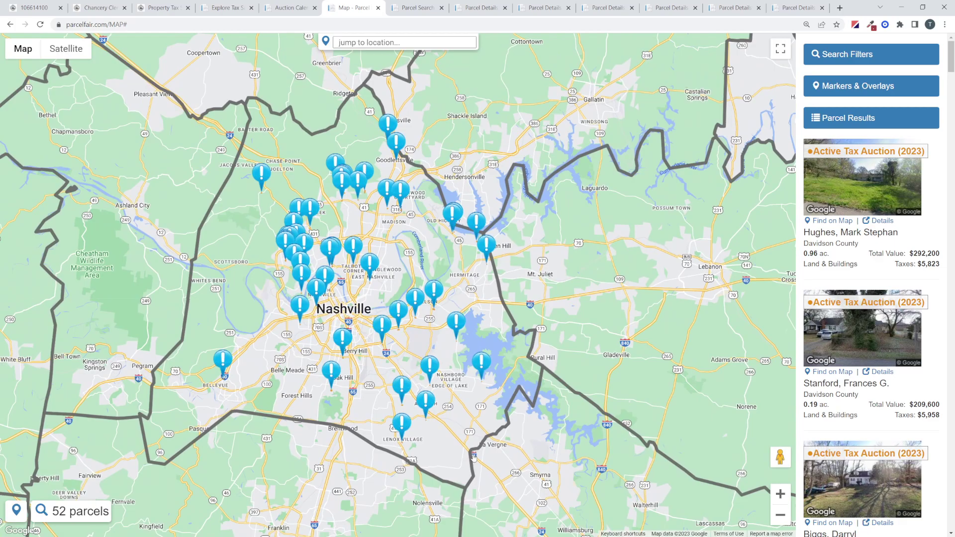
{"action": "left_click", "coordinate": [62, 53]}
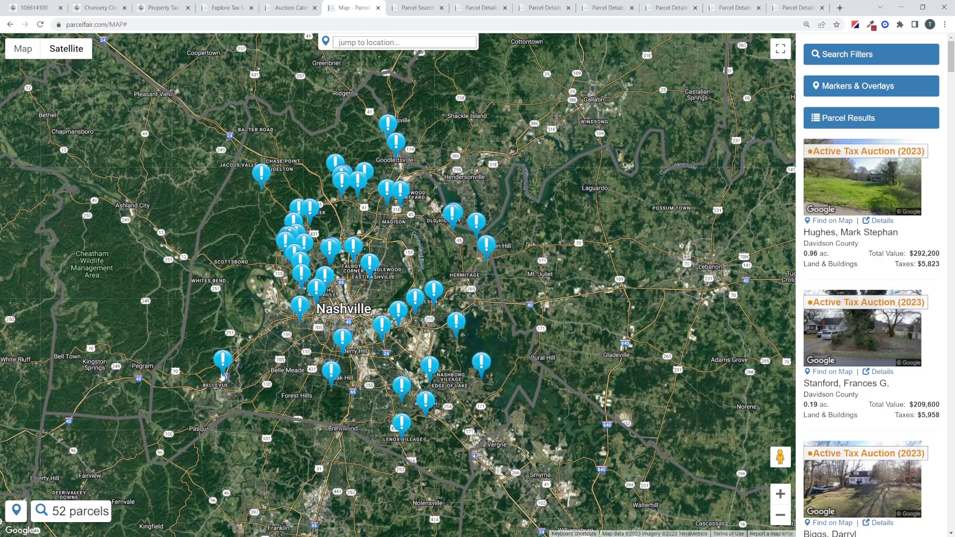
- Examine the marked auction parcel on Wyoming Ave near 44th Ave N and its summary popup, closing the popup when done
{"action": "scroll", "coordinate": [222, 376], "scroll_direction": "up", "scroll_amount": 5}
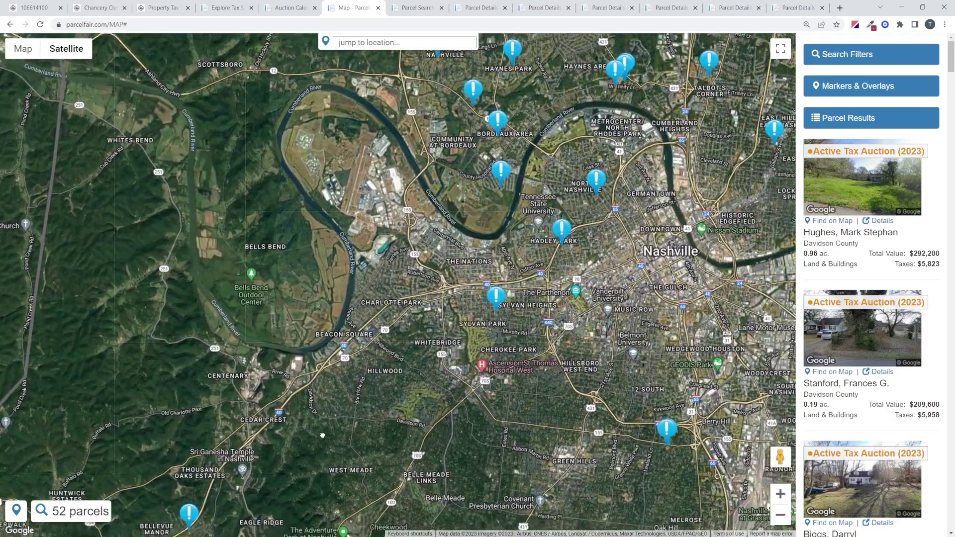
{"action": "left_click_drag", "start_coordinate": [322, 435], "coordinate": [323, 428]}
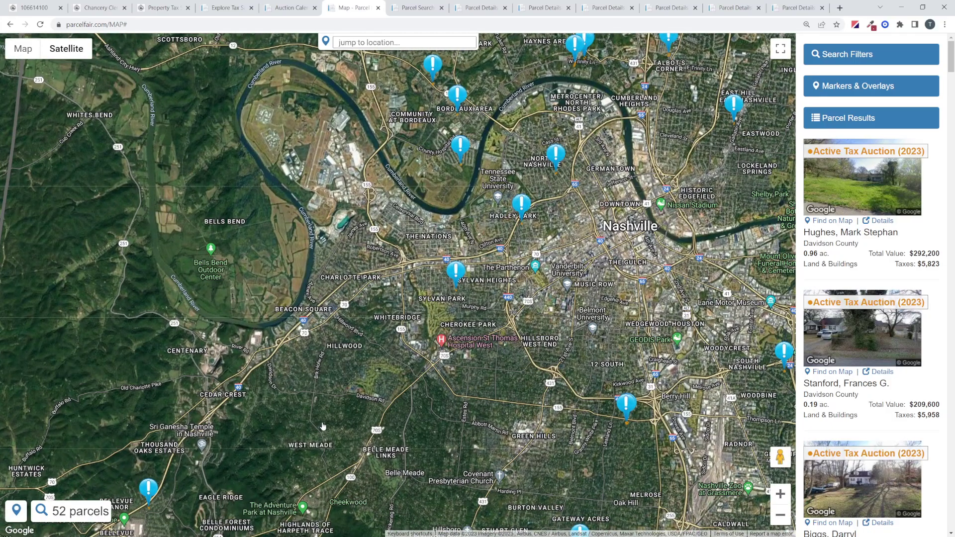
{"action": "left_click_drag", "start_coordinate": [411, 238], "coordinate": [371, 317]}
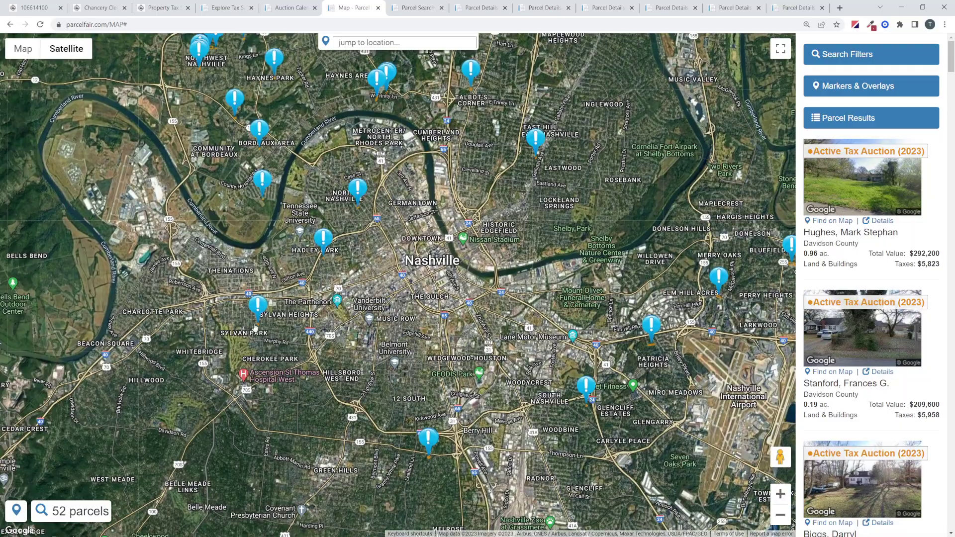
{"action": "scroll", "coordinate": [203, 306], "scroll_direction": "up", "scroll_amount": 3}
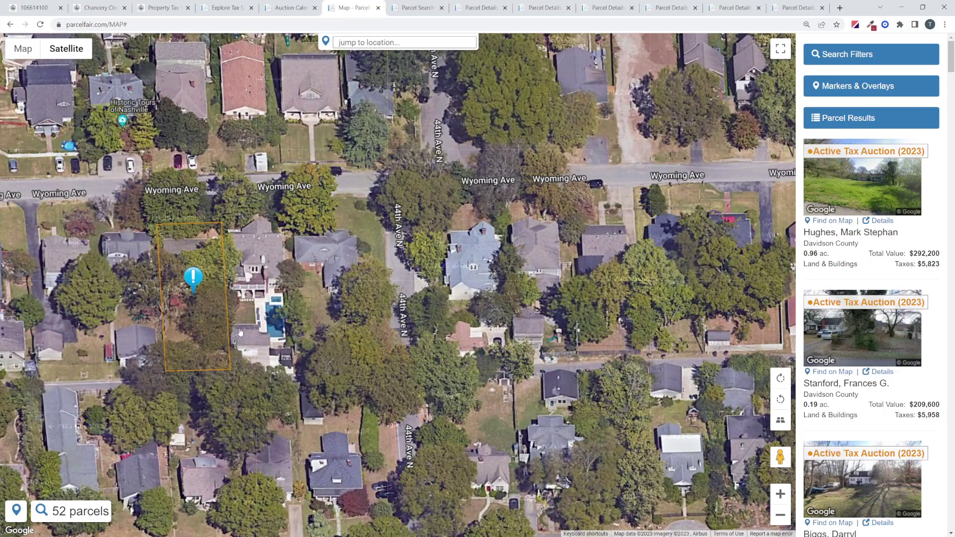
{"action": "left_click", "coordinate": [203, 320]}
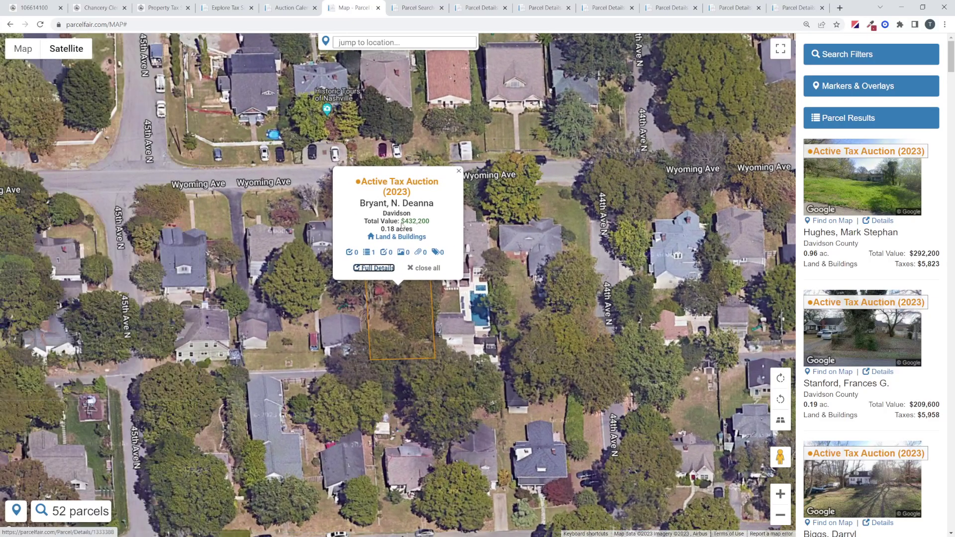
{"action": "left_click", "coordinate": [427, 267]}
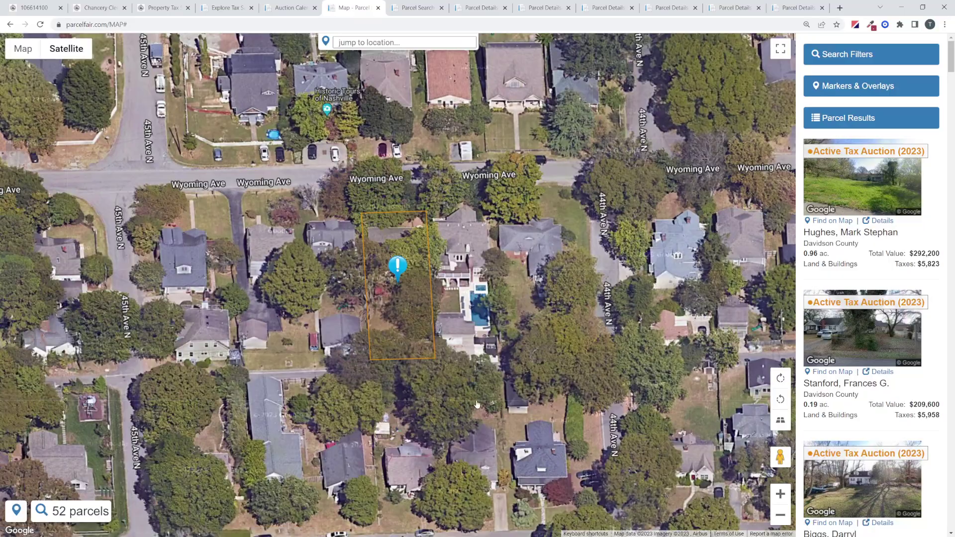
- Examine the two adjoining auction parcels on Wilbur Foster Pl and their summaries, close the popups, and return to the Nashville overview
{"action": "scroll", "coordinate": [479, 403], "scroll_direction": "down", "scroll_amount": 2}
{"action": "scroll", "coordinate": [479, 402], "scroll_direction": "down", "scroll_amount": 4}
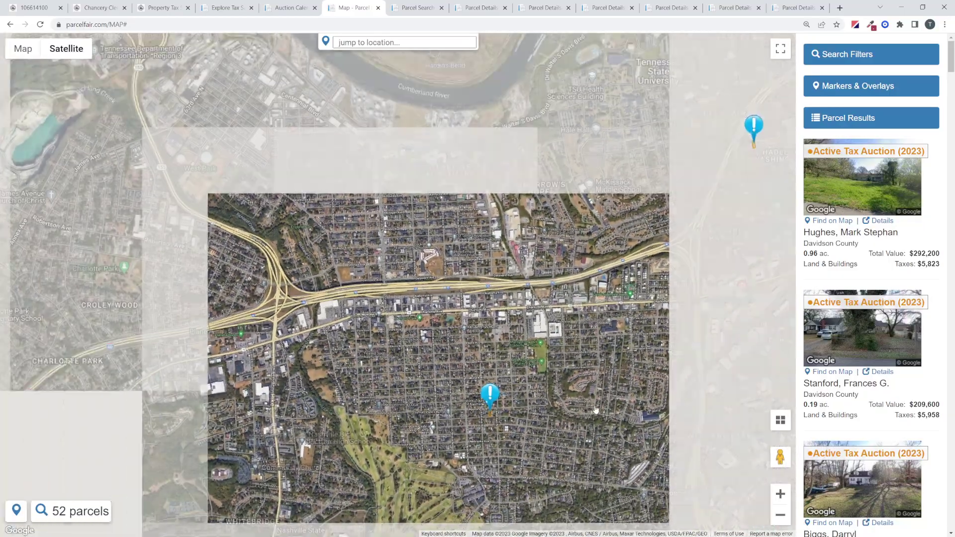
{"action": "left_click_drag", "start_coordinate": [594, 402], "coordinate": [308, 317]}
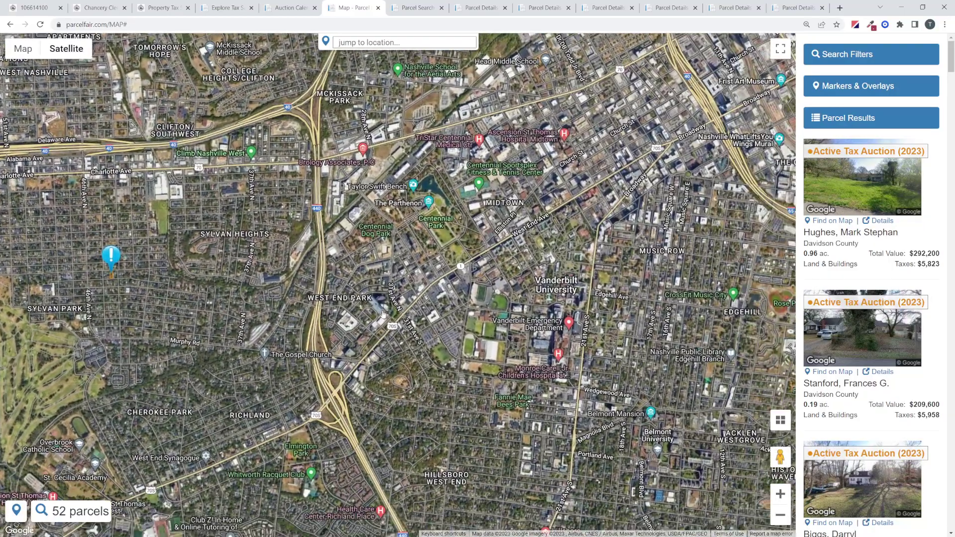
{"action": "scroll", "coordinate": [533, 305], "scroll_direction": "down", "scroll_amount": 1}
{"action": "scroll", "coordinate": [533, 304], "scroll_direction": "down", "scroll_amount": 1}
{"action": "left_click_drag", "start_coordinate": [533, 304], "coordinate": [419, 344]}
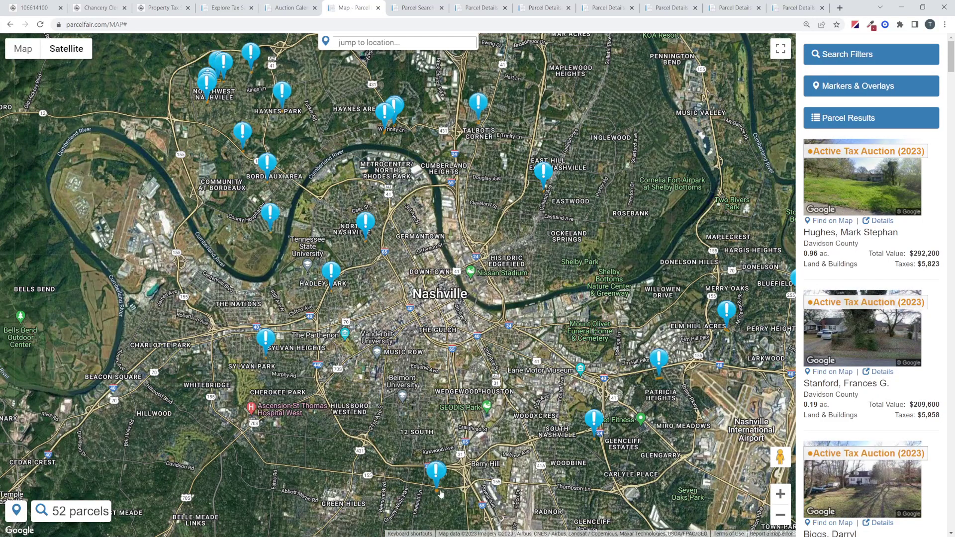
{"action": "scroll", "coordinate": [434, 499], "scroll_direction": "up", "scroll_amount": 4}
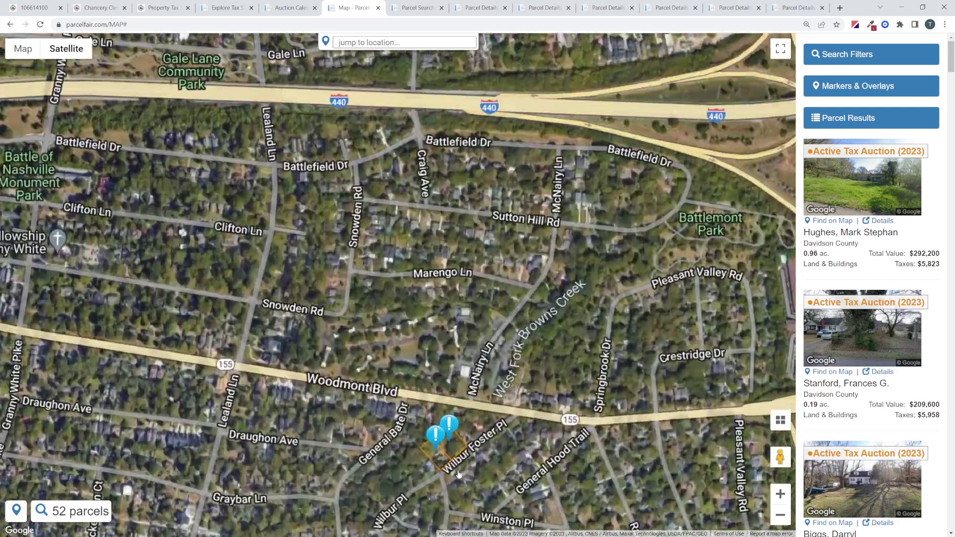
{"action": "scroll", "coordinate": [455, 466], "scroll_direction": "up", "scroll_amount": 3}
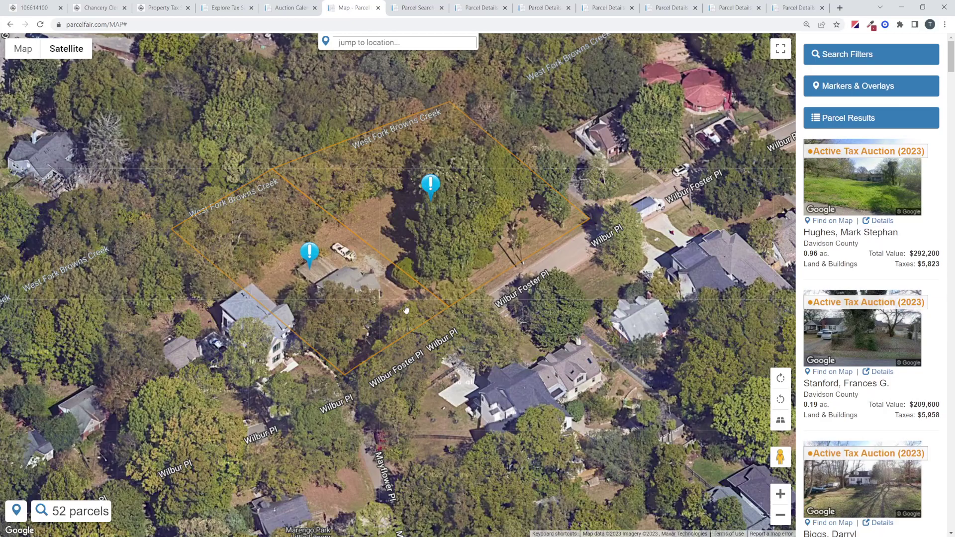
{"action": "left_click", "coordinate": [418, 264]}
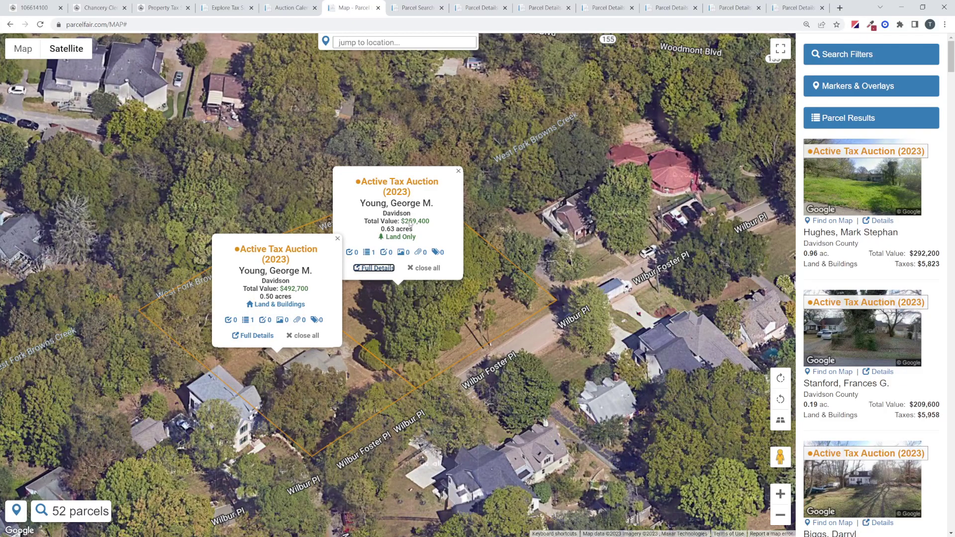
{"action": "left_click", "coordinate": [427, 268]}
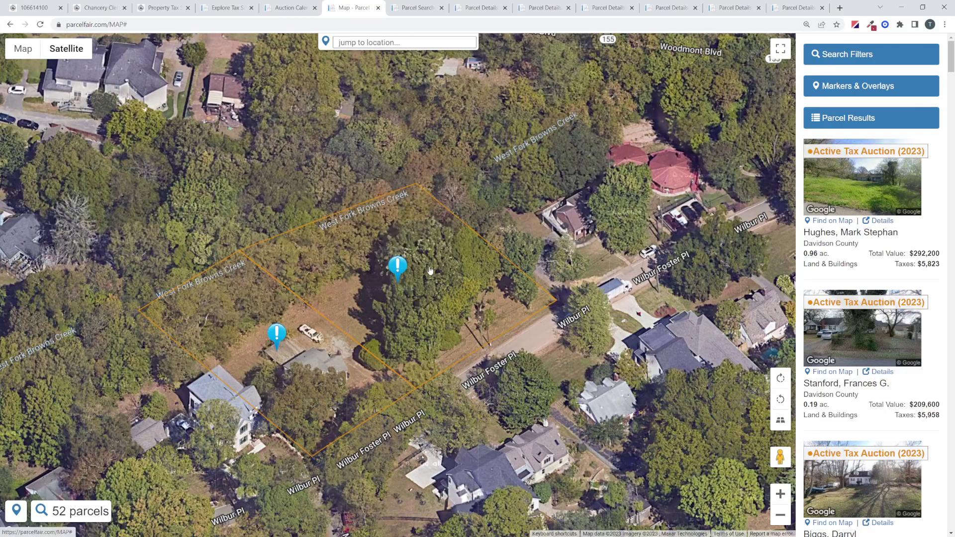
{"action": "scroll", "coordinate": [585, 385], "scroll_direction": "down", "scroll_amount": 3}
{"action": "scroll", "coordinate": [587, 387], "scroll_direction": "down", "scroll_amount": 5}
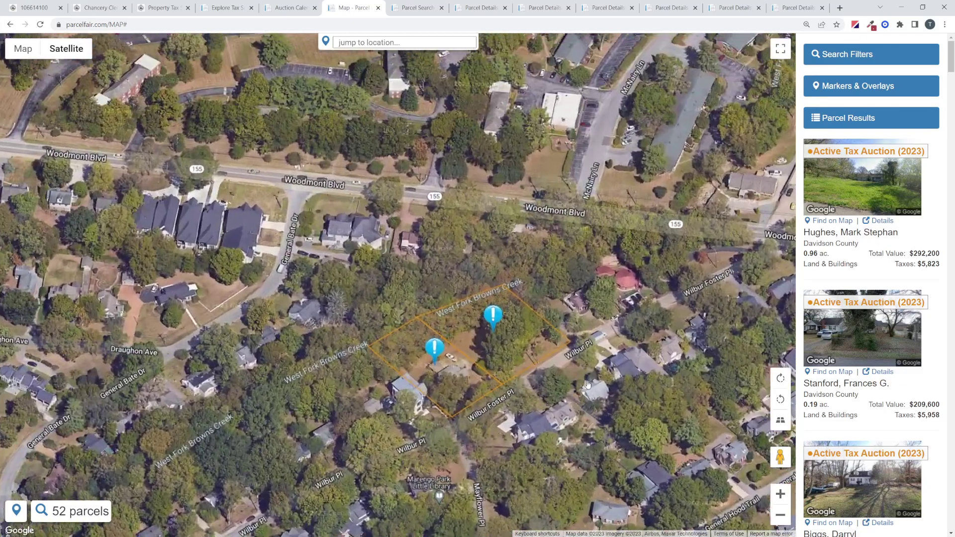
{"action": "scroll", "coordinate": [592, 388], "scroll_direction": "down", "scroll_amount": 4}
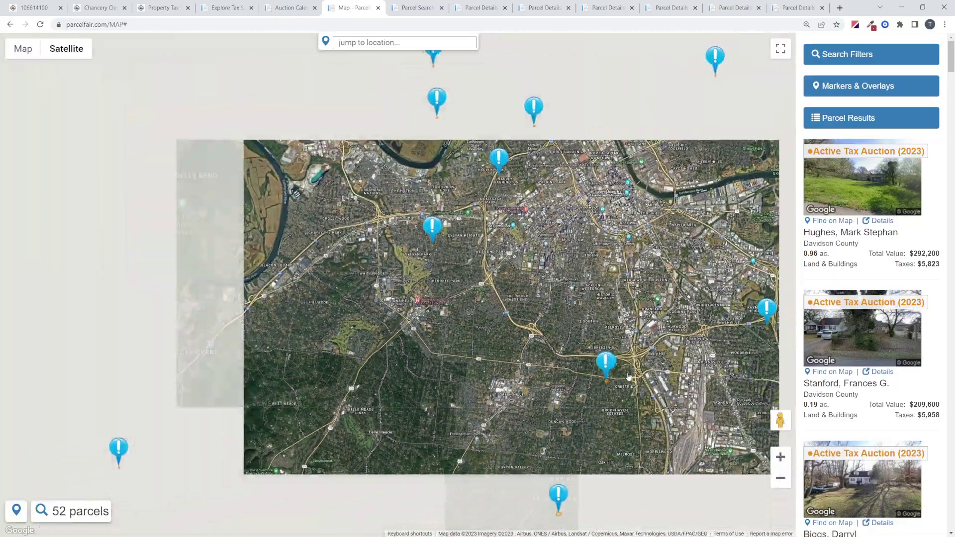
{"action": "left_click_drag", "start_coordinate": [611, 274], "coordinate": [440, 398]}
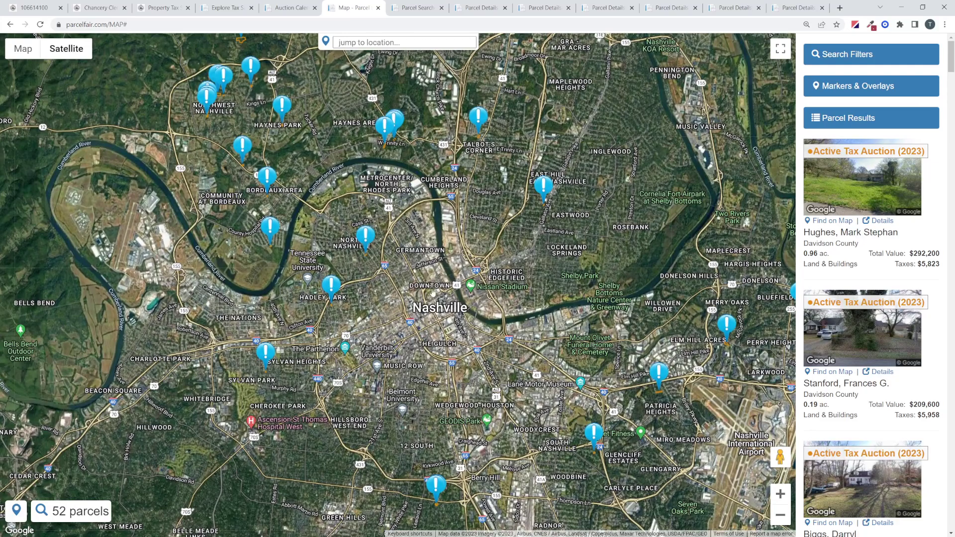
- Examine the auction parcels near W Trinity Ln, view the summaries of two of them, and close the popups
{"action": "left_click_drag", "start_coordinate": [404, 175], "coordinate": [431, 297]}
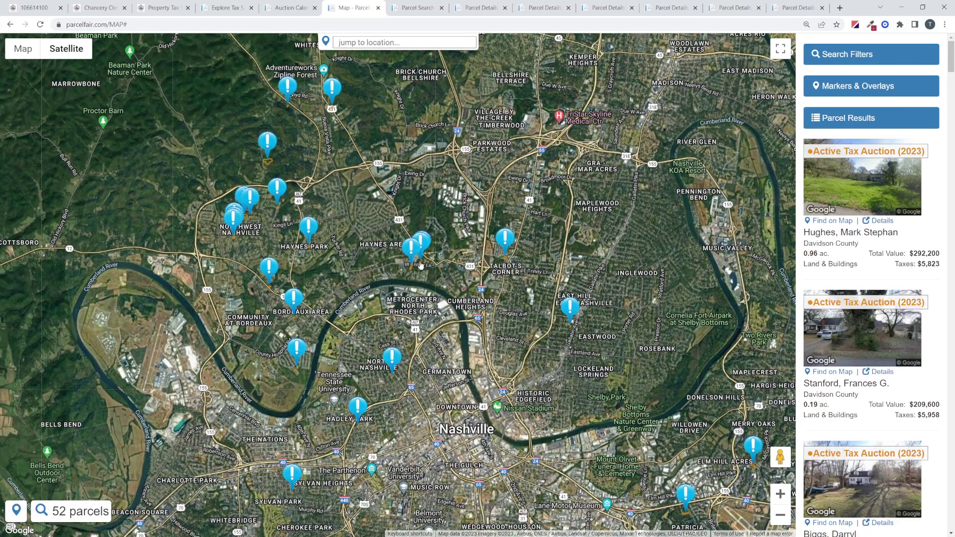
{"action": "scroll", "coordinate": [421, 265], "scroll_direction": "up", "scroll_amount": 5}
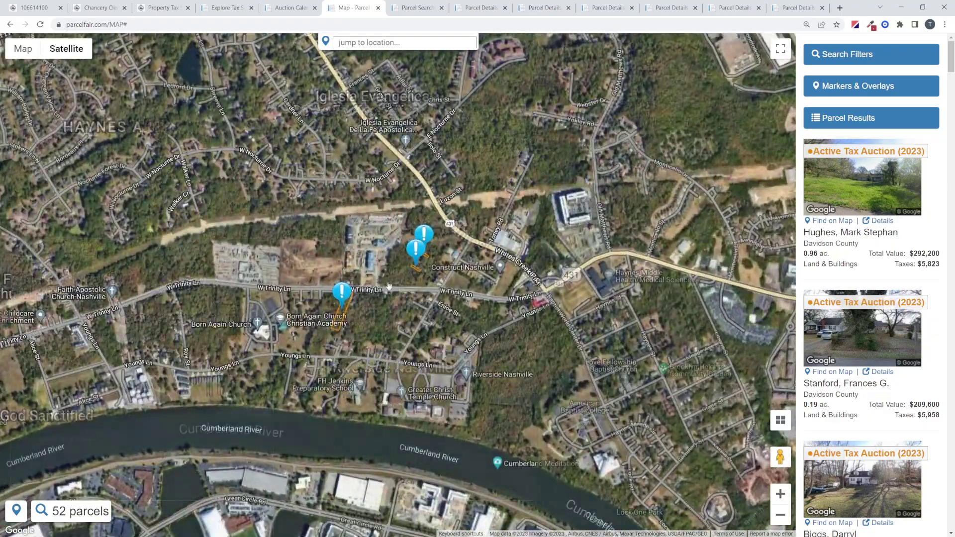
{"action": "scroll", "coordinate": [355, 303], "scroll_direction": "up", "scroll_amount": 1}
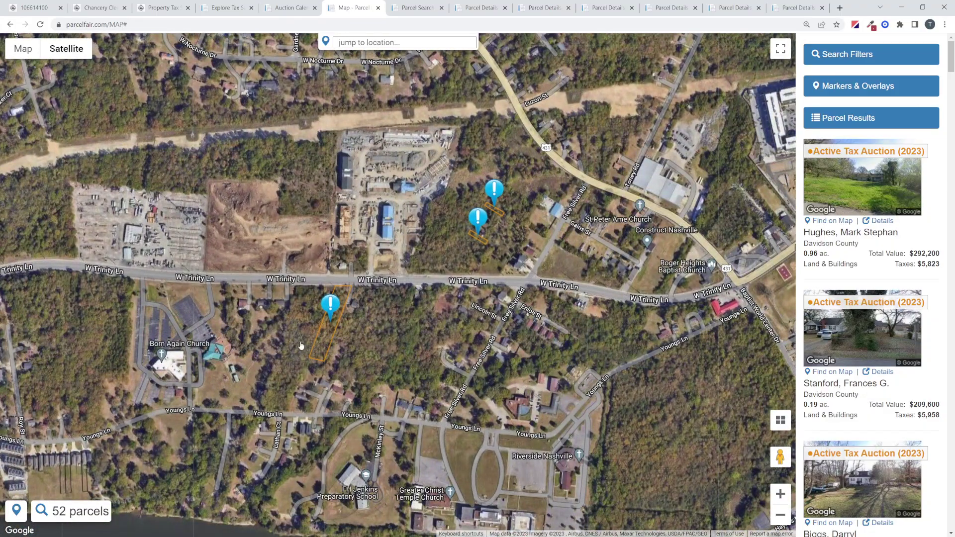
{"action": "left_click", "coordinate": [332, 337]}
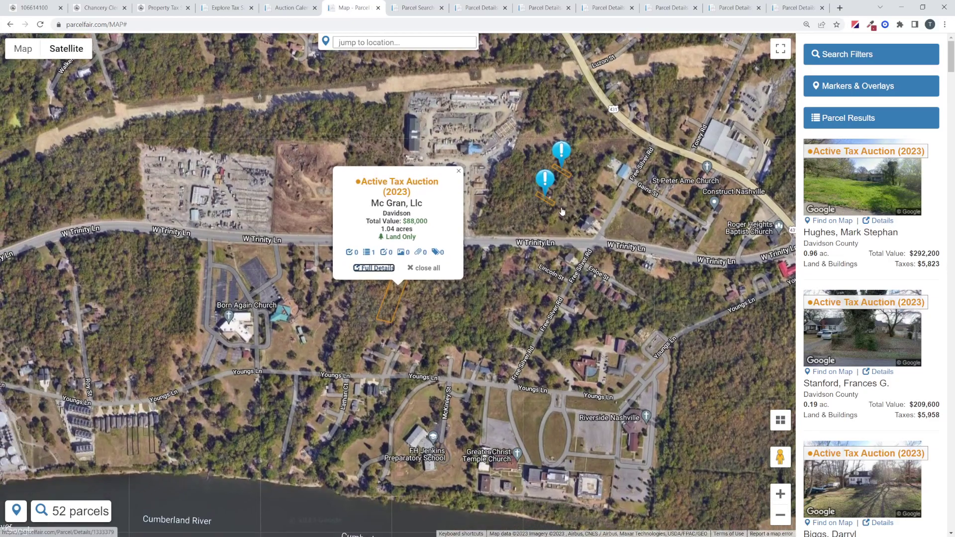
{"action": "left_click", "coordinate": [543, 201]}
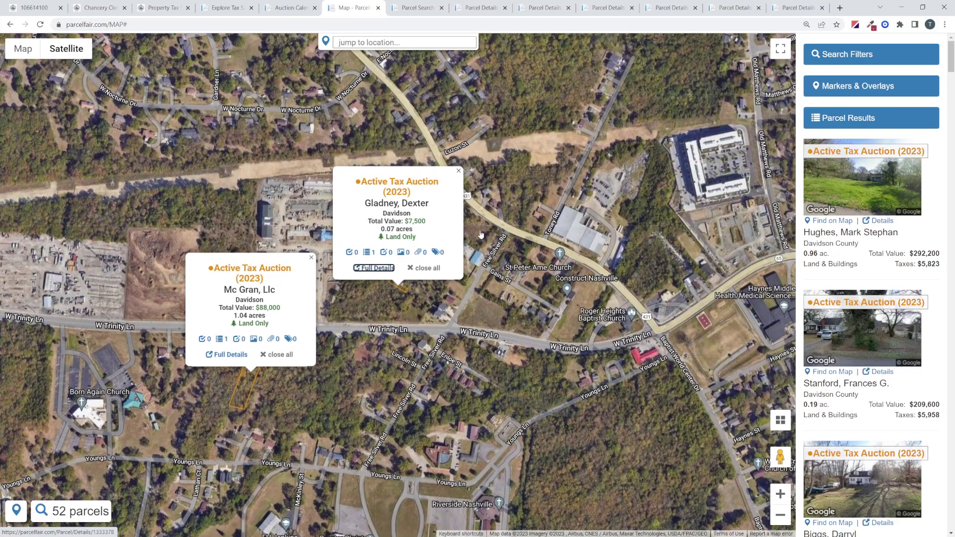
{"action": "left_click", "coordinate": [436, 269]}
{"action": "scroll", "coordinate": [327, 360], "scroll_direction": "down", "scroll_amount": 3}
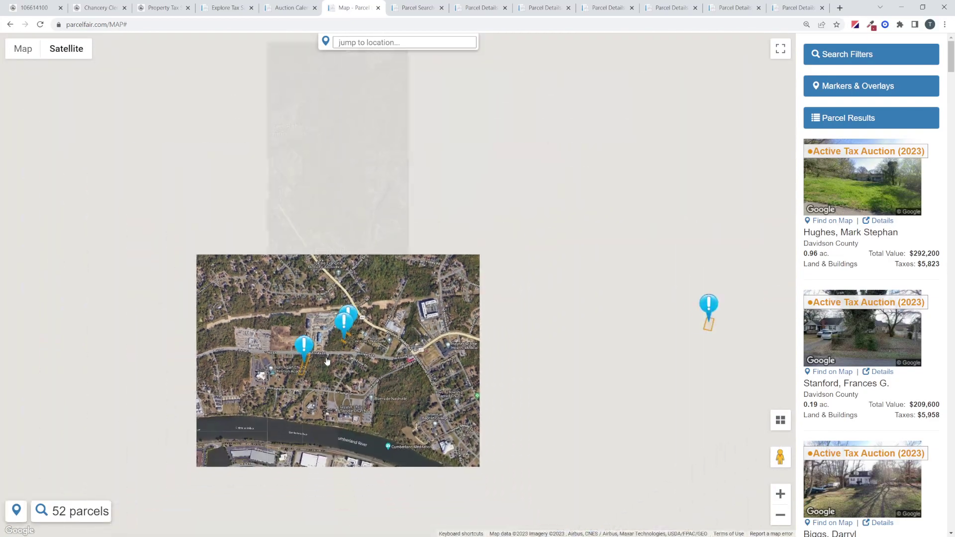
{"action": "scroll", "coordinate": [327, 361], "scroll_direction": "down", "scroll_amount": 1}
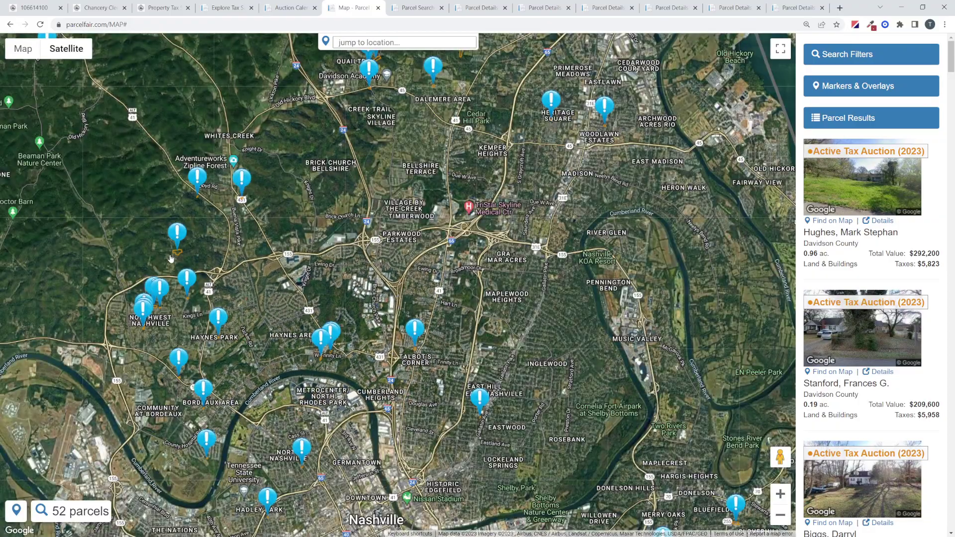
- Examine the boundary and surroundings of the wooded auction parcel on Drakes Branch Rd, north of Briley Pkwy
{"action": "scroll", "coordinate": [173, 242], "scroll_direction": "up", "scroll_amount": 3}
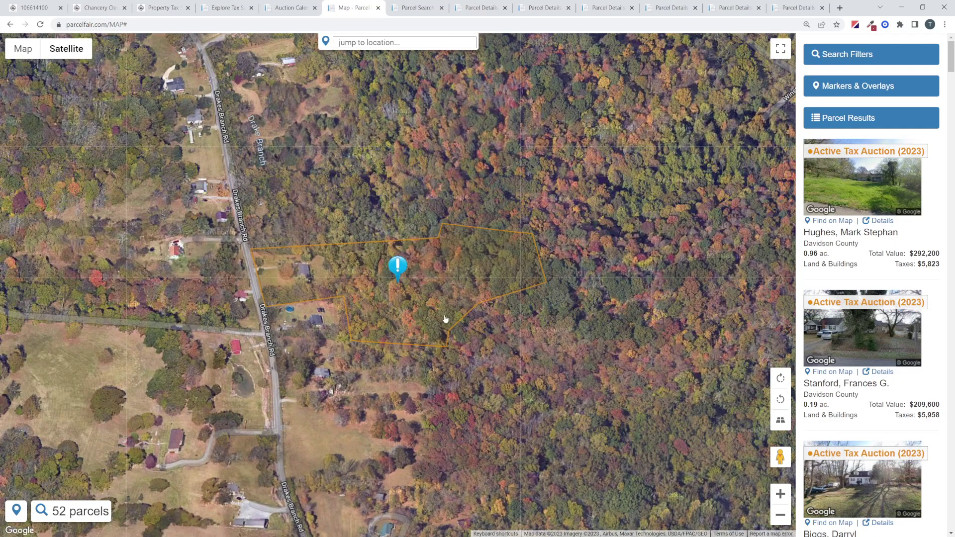
{"action": "scroll", "coordinate": [530, 297], "scroll_direction": "down", "scroll_amount": 3}
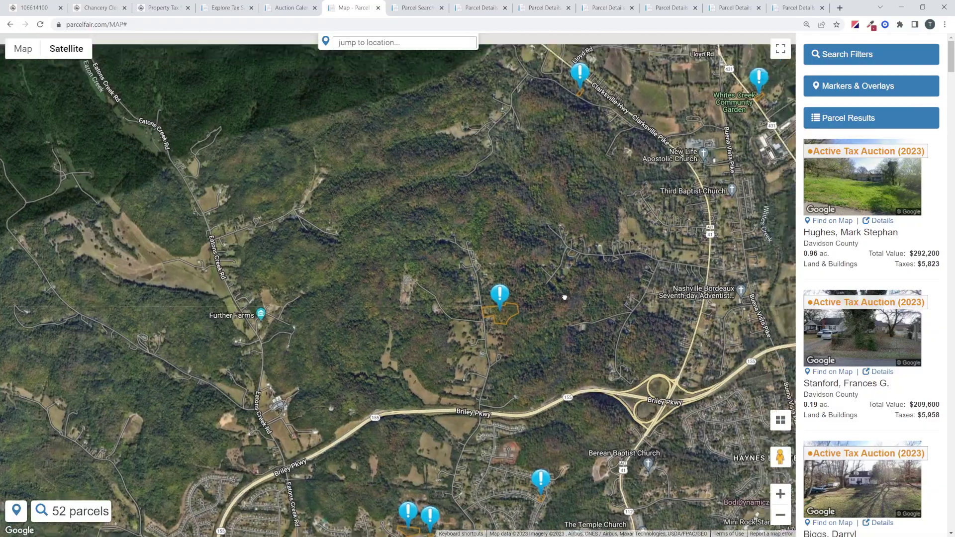
{"action": "left_click_drag", "start_coordinate": [564, 297], "coordinate": [530, 331]}
{"action": "scroll", "coordinate": [530, 318], "scroll_direction": "down", "scroll_amount": 1}
{"action": "scroll", "coordinate": [573, 293], "scroll_direction": "up", "scroll_amount": 1}
{"action": "scroll", "coordinate": [497, 319], "scroll_direction": "down", "scroll_amount": 2}
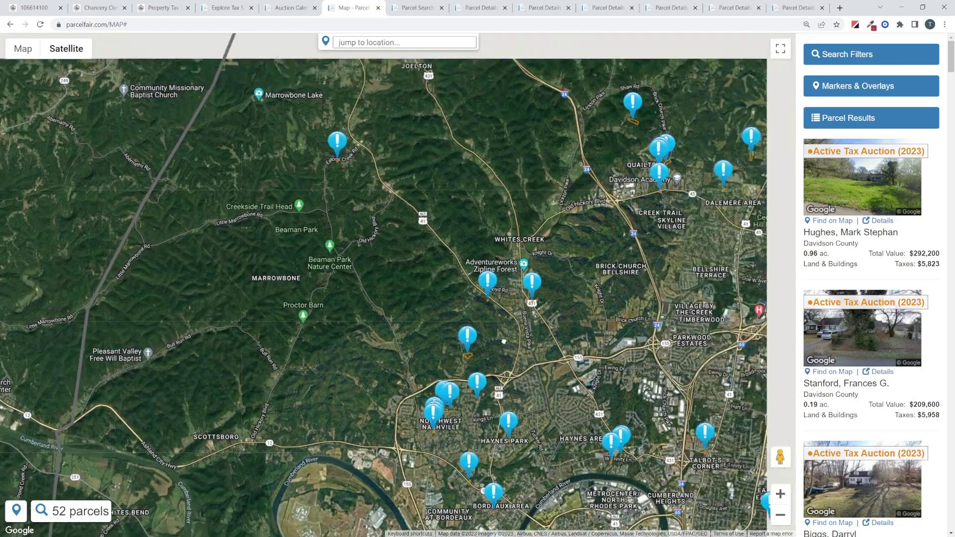
- Examine the auction parcel on Eatons Creek Rd near Happy Hollow Ln and show its summary popup
{"action": "left_click_drag", "start_coordinate": [504, 342], "coordinate": [447, 424]}
{"action": "scroll", "coordinate": [276, 245], "scroll_direction": "up", "scroll_amount": 4}
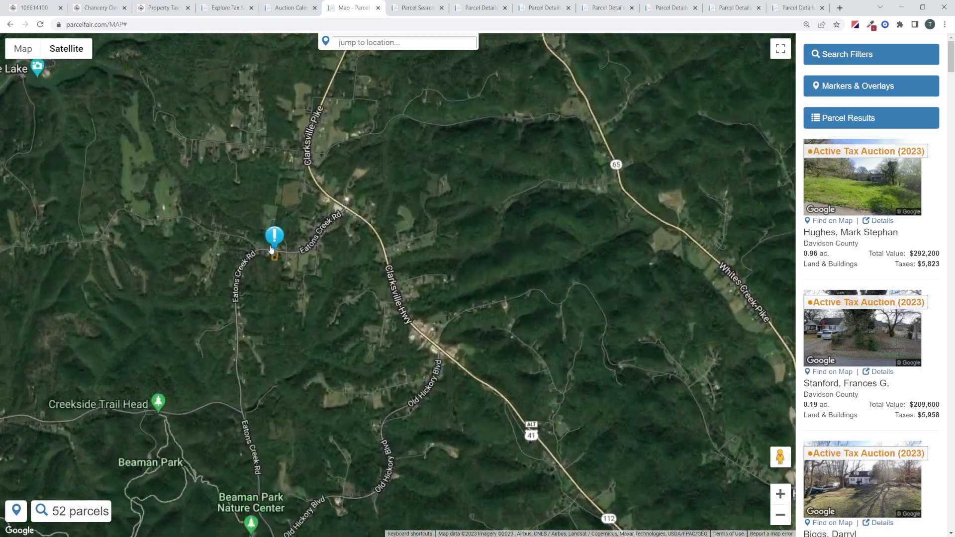
{"action": "scroll", "coordinate": [294, 313], "scroll_direction": "up", "scroll_amount": 3}
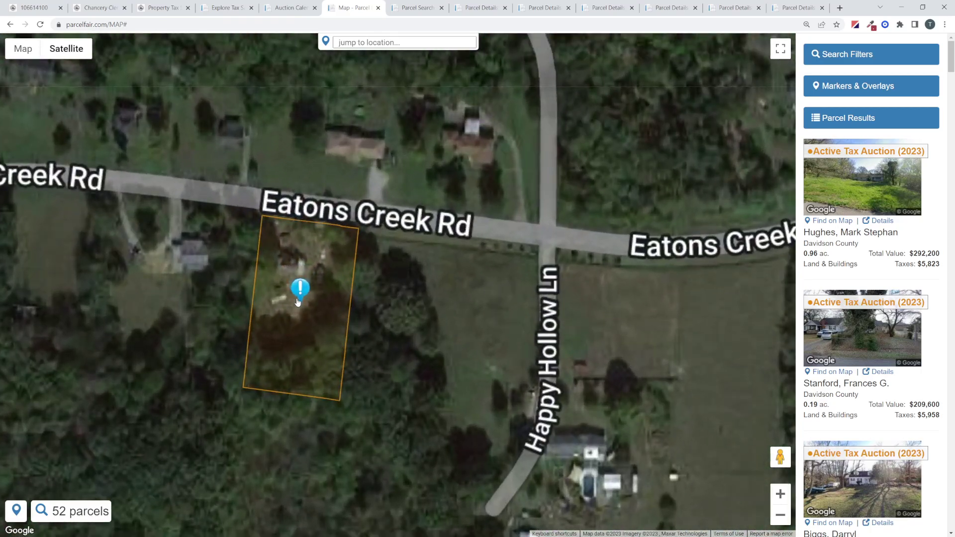
{"action": "scroll", "coordinate": [301, 330], "scroll_direction": "up", "scroll_amount": 1}
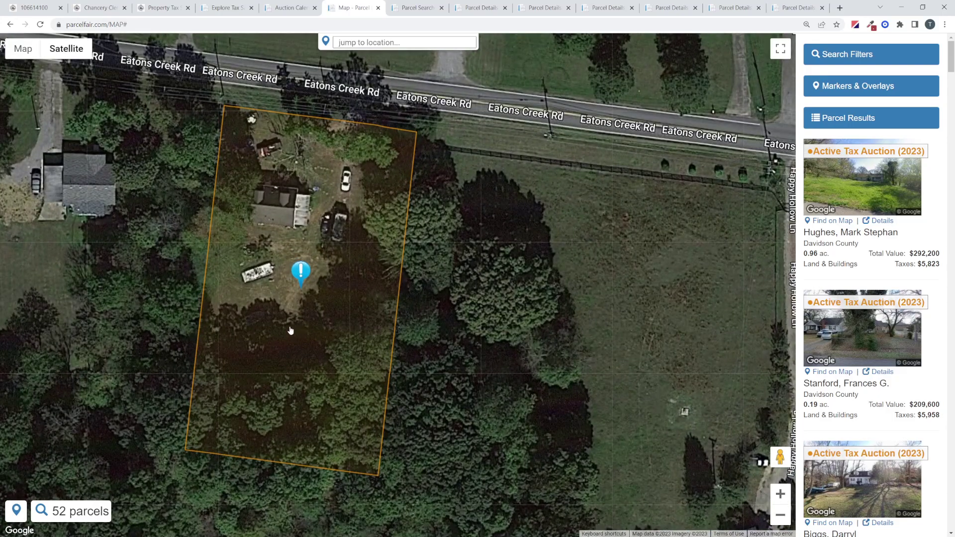
{"action": "left_click", "coordinate": [320, 318]}
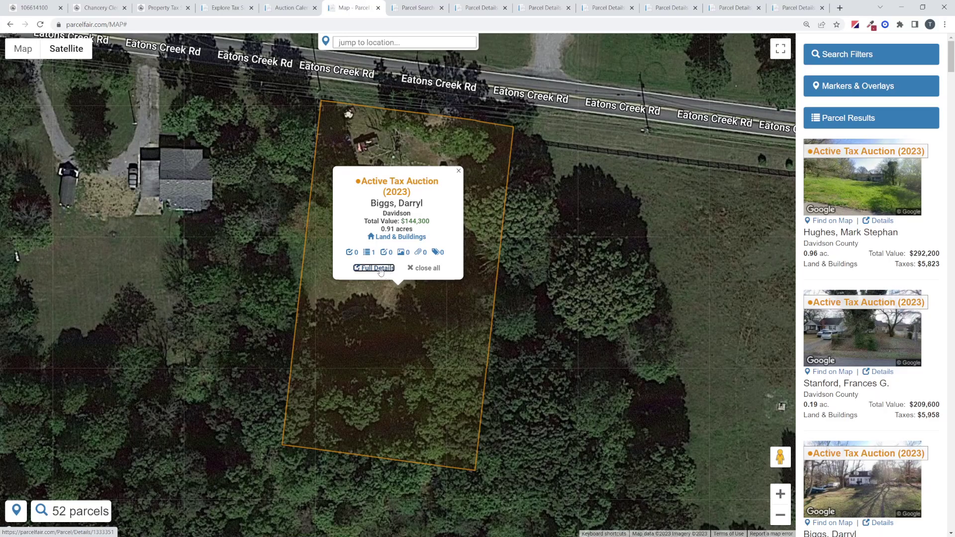
- Review the Eatons Creek Rd parcel's full details, close the details page and popup, and return to the county-wide marker overview
{"action": "left_click", "coordinate": [378, 269]}
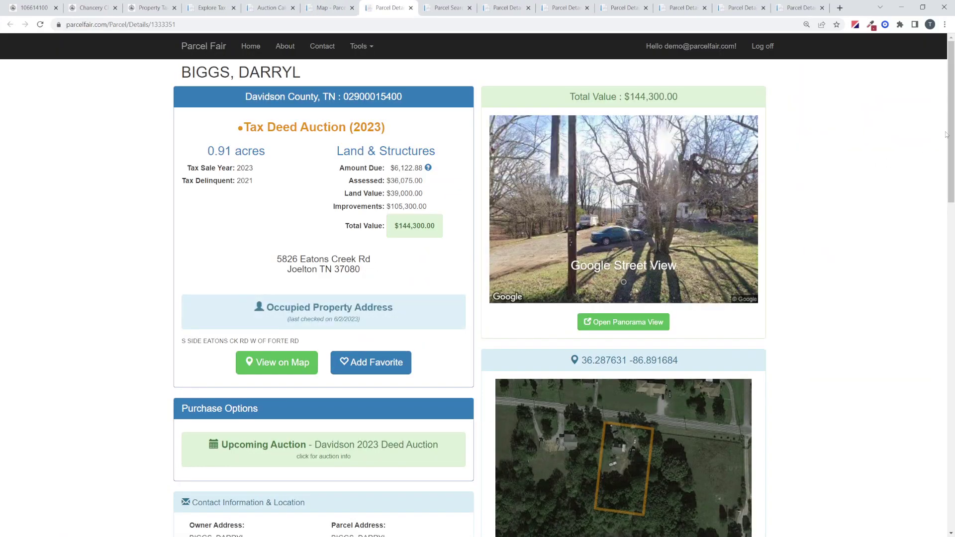
{"action": "left_click_drag", "start_coordinate": [952, 128], "coordinate": [952, 148]}
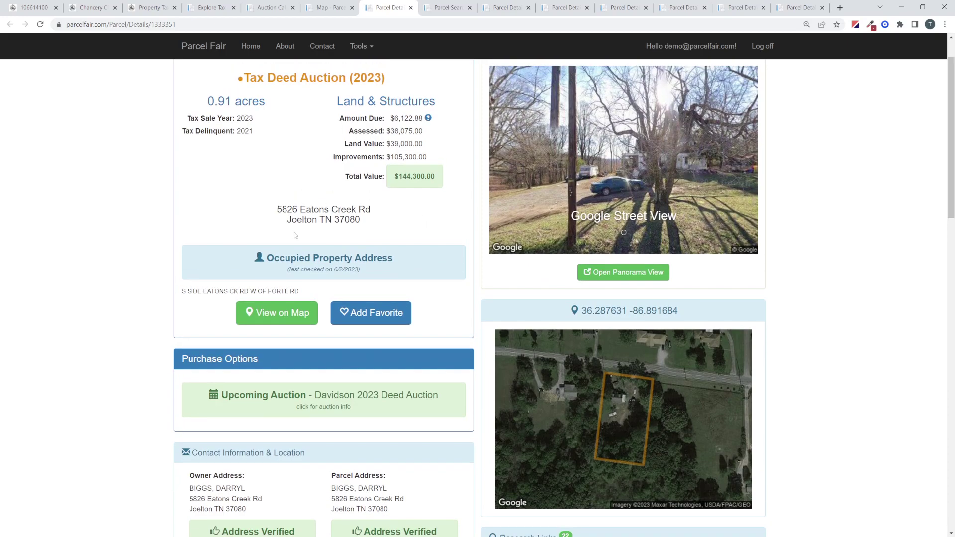
{"action": "left_click", "coordinate": [410, 9]}
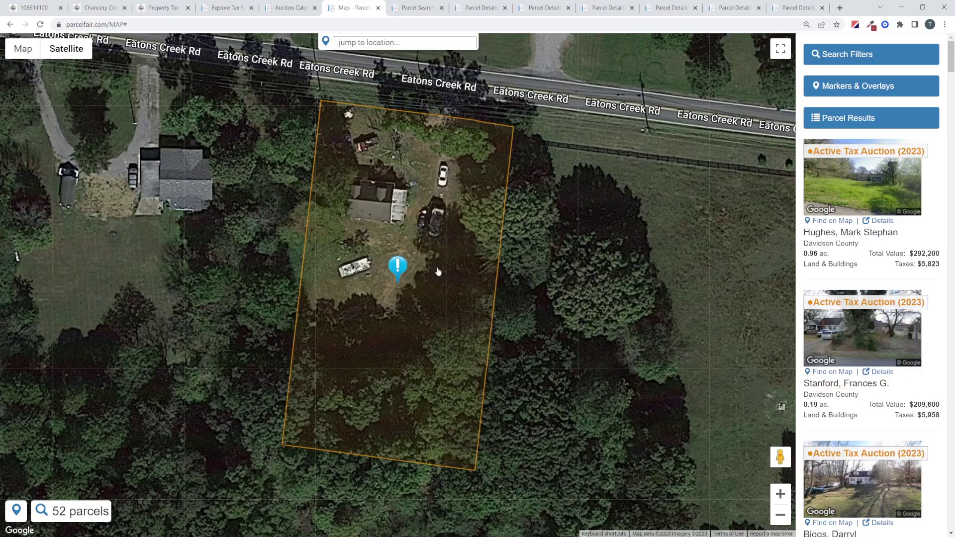
{"action": "left_click", "coordinate": [477, 317]}
{"action": "scroll", "coordinate": [477, 318], "scroll_direction": "down", "scroll_amount": 6}
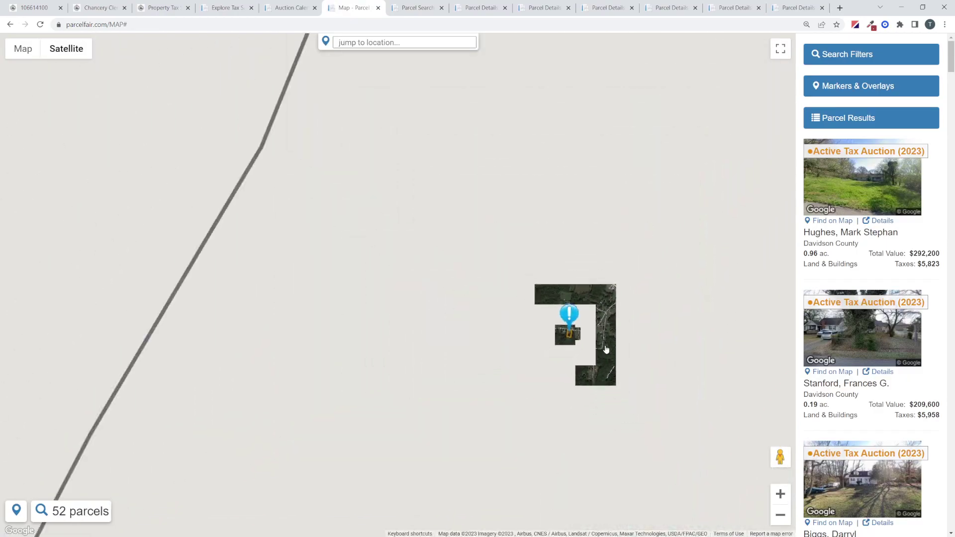
{"action": "scroll", "coordinate": [622, 357], "scroll_direction": "down", "scroll_amount": 2}
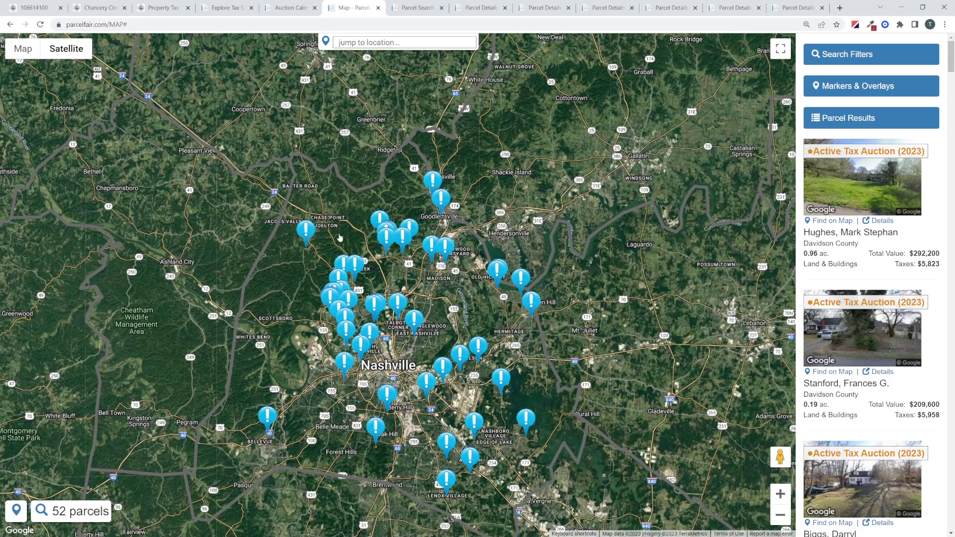
- Look over the markers east of Nashville and examine the auction parcel on McCampbell Ave near Donelson Pike
{"action": "scroll", "coordinate": [412, 199], "scroll_direction": "up", "scroll_amount": 2}
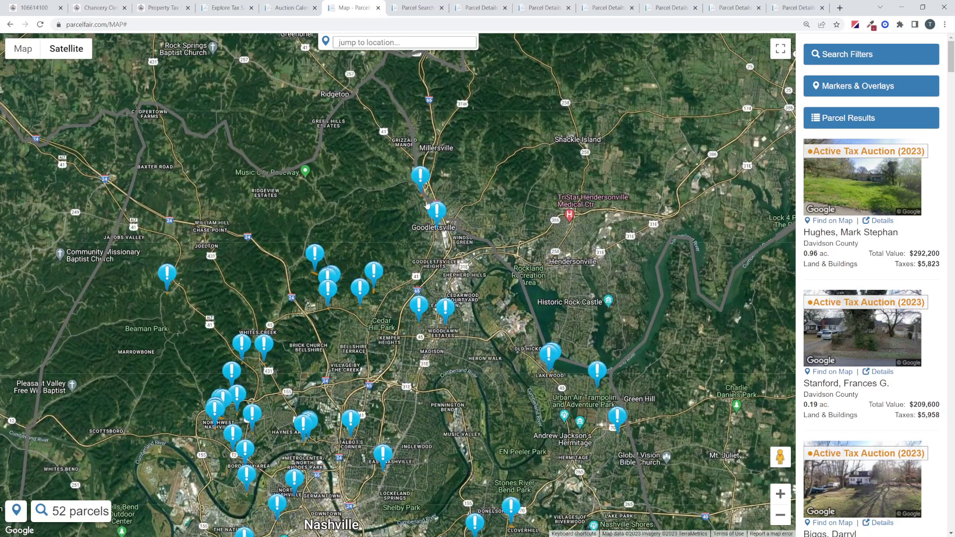
{"action": "left_click_drag", "start_coordinate": [390, 420], "coordinate": [300, 295]}
{"action": "left_click_drag", "start_coordinate": [424, 417], "coordinate": [407, 335]}
{"action": "left_click_drag", "start_coordinate": [353, 380], "coordinate": [369, 331]}
{"action": "scroll", "coordinate": [368, 270], "scroll_direction": "up", "scroll_amount": 3}
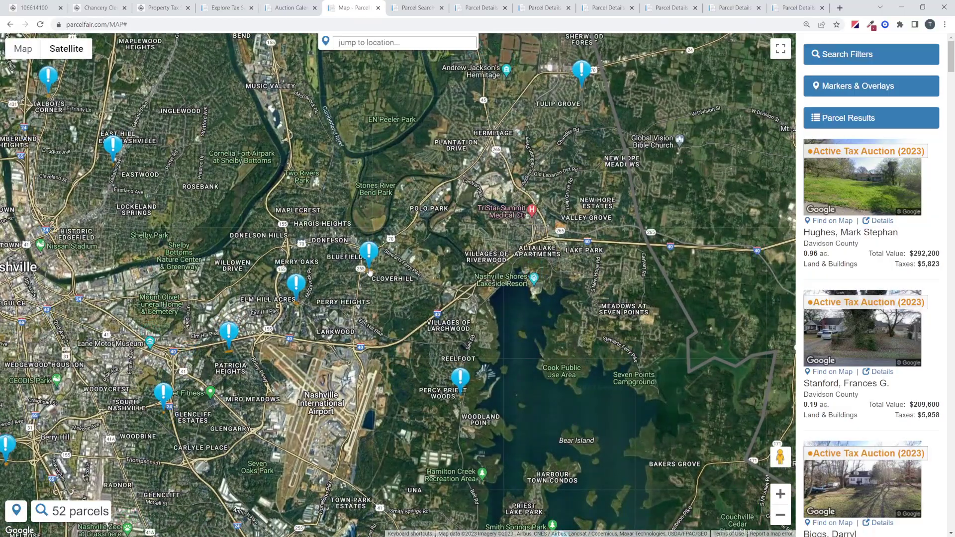
{"action": "scroll", "coordinate": [373, 280], "scroll_direction": "up", "scroll_amount": 5}
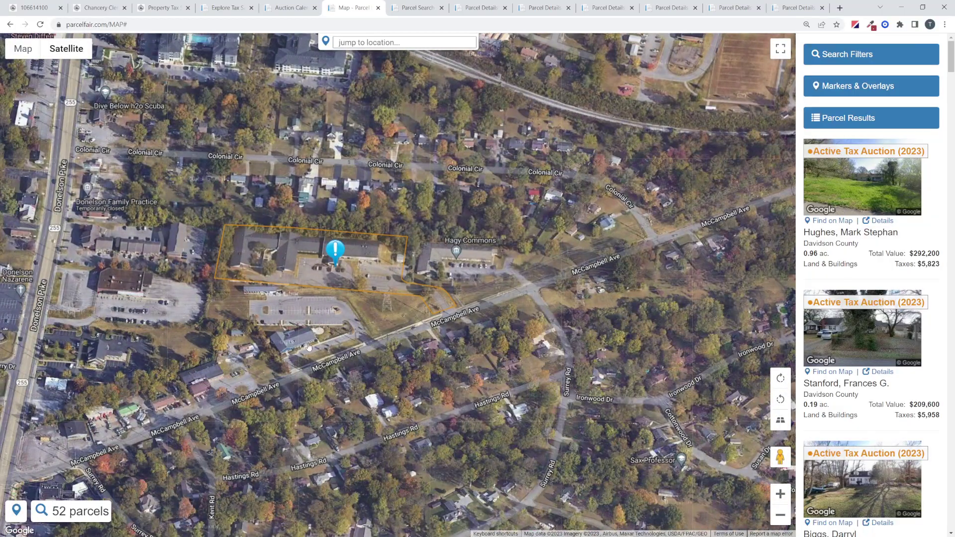
{"action": "scroll", "coordinate": [277, 359], "scroll_direction": "down", "scroll_amount": 3}
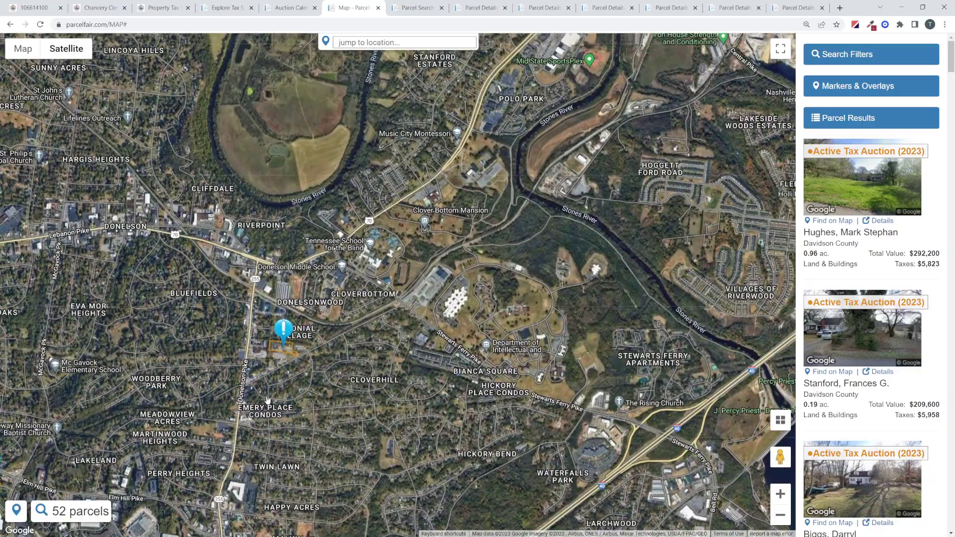
- Examine the auction parcel along Elm Hill Pike in satellite view and return to the wider Nashville overview
{"action": "left_click_drag", "start_coordinate": [265, 398], "coordinate": [554, 224]}
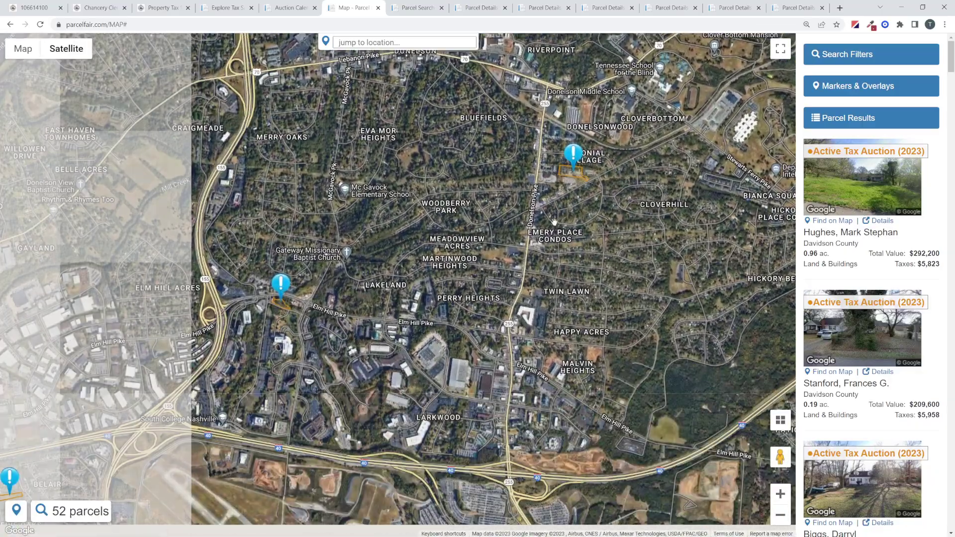
{"action": "scroll", "coordinate": [280, 298], "scroll_direction": "up", "scroll_amount": 3}
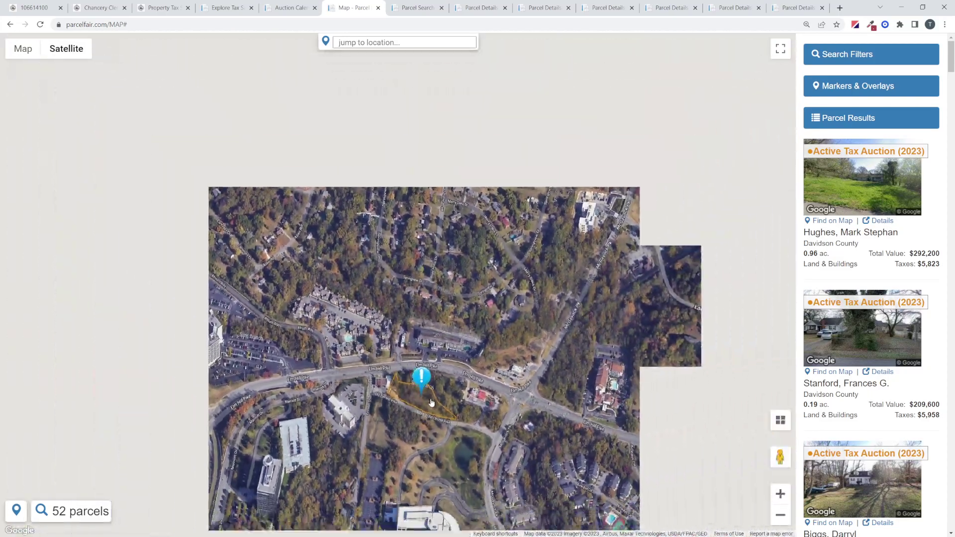
{"action": "scroll", "coordinate": [431, 398], "scroll_direction": "down", "scroll_amount": 3}
{"action": "scroll", "coordinate": [566, 422], "scroll_direction": "down", "scroll_amount": 5}
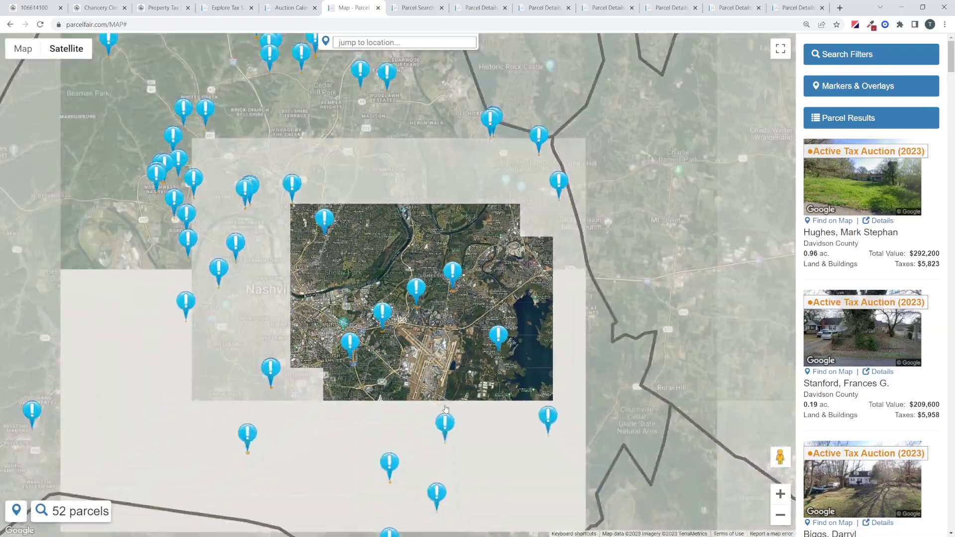
- Examine the auction parcel at Smith Springs Rd and Folkstone Dr, across from Smith Springs Elementary, and return to the overview
{"action": "mouse_move", "coordinate": [445, 409]}
{"action": "left_mouse_down"}
{"action": "mouse_move", "coordinate": [402, 282]}
{"action": "mouse_move", "coordinate": [384, 283]}
{"action": "left_mouse_up"}
{"action": "scroll", "coordinate": [484, 301], "scroll_direction": "up", "scroll_amount": 5}
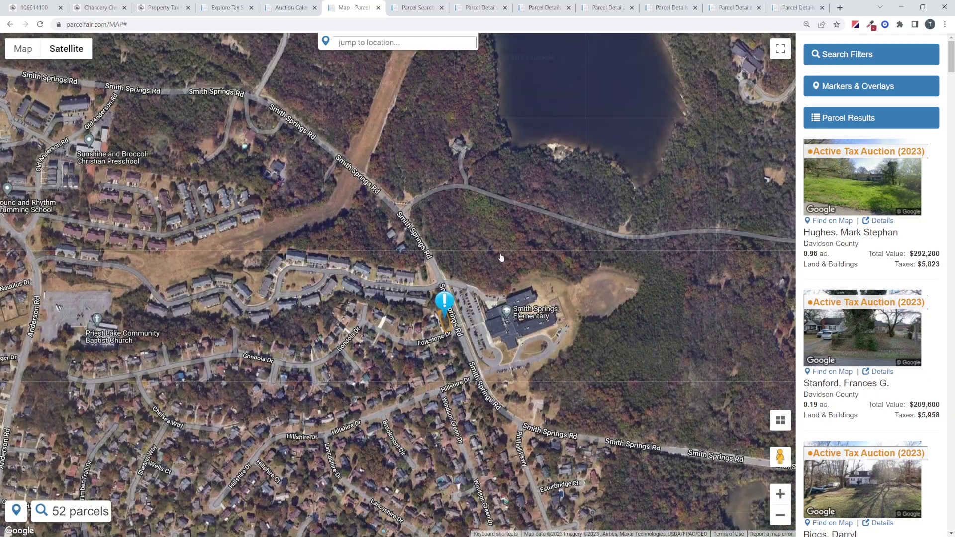
{"action": "scroll", "coordinate": [509, 243], "scroll_direction": "down", "scroll_amount": 2}
{"action": "scroll", "coordinate": [508, 244], "scroll_direction": "down", "scroll_amount": 3}
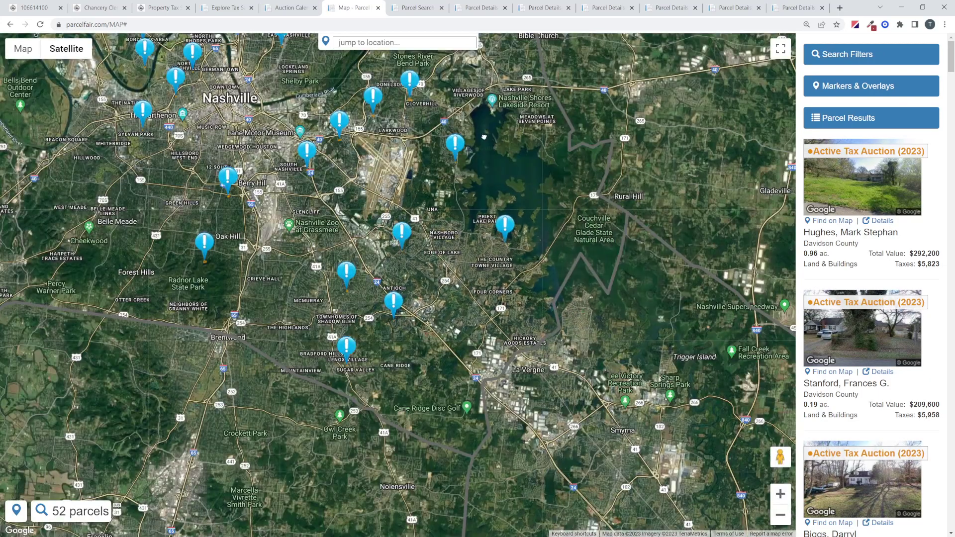
- Look over the northeastern markers and examine the two adjoining townhouse parcels in Old Hickory near Lakeshore Dr
{"action": "left_click_drag", "start_coordinate": [484, 137], "coordinate": [469, 360]}
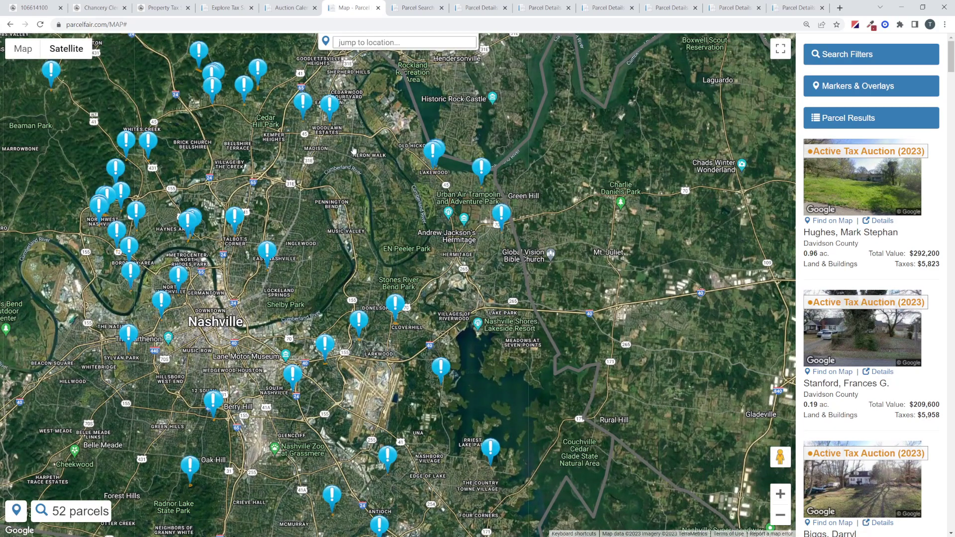
{"action": "left_click_drag", "start_coordinate": [366, 200], "coordinate": [342, 256]}
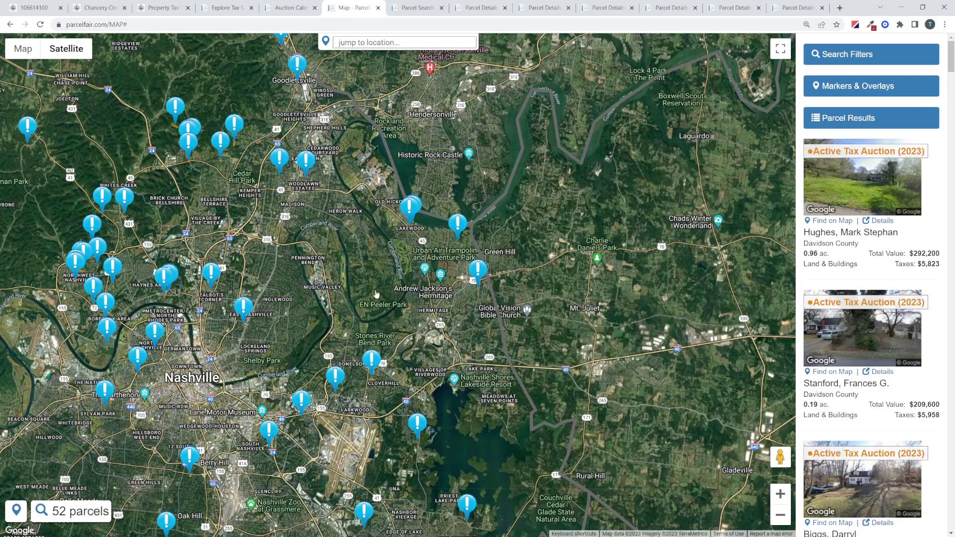
{"action": "scroll", "coordinate": [382, 206], "scroll_direction": "up", "scroll_amount": 1}
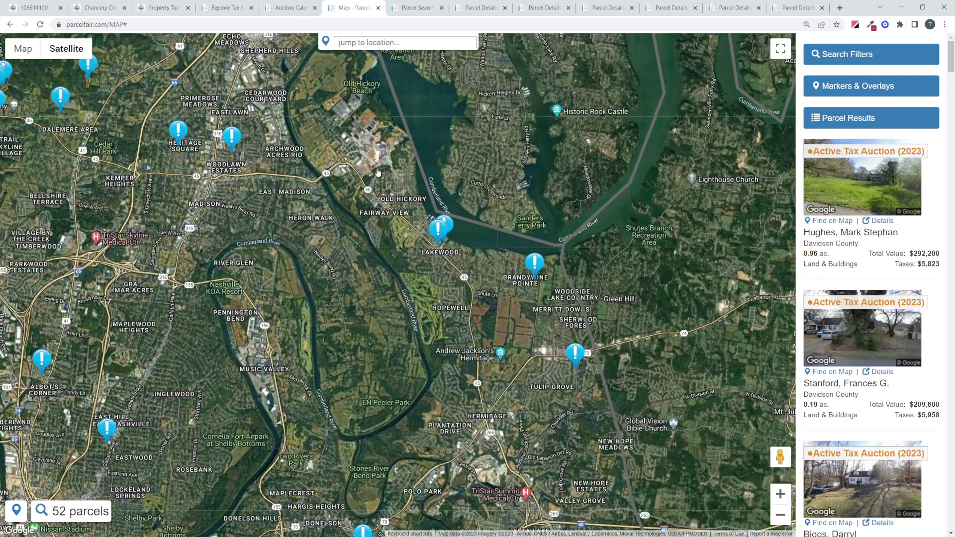
{"action": "left_click_drag", "start_coordinate": [391, 138], "coordinate": [402, 200]}
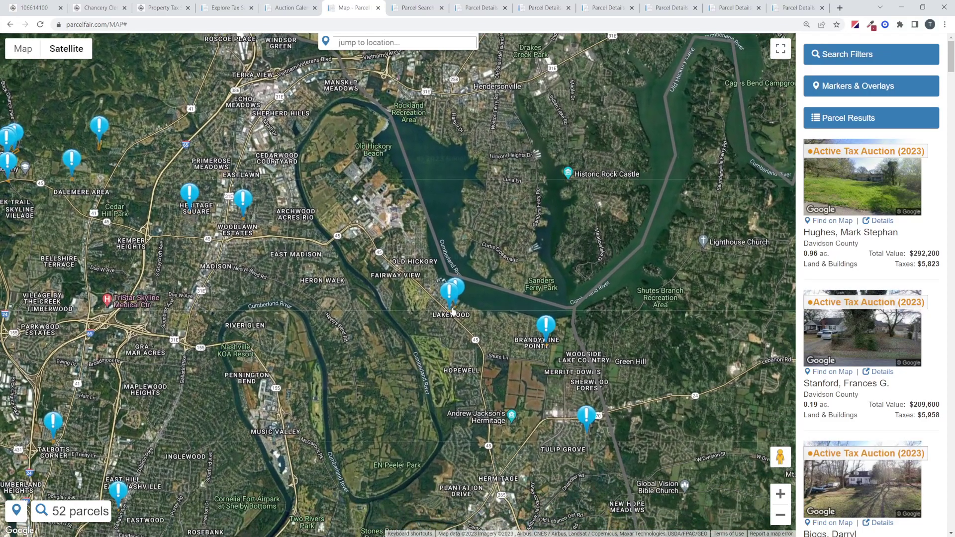
{"action": "scroll", "coordinate": [462, 313], "scroll_direction": "up", "scroll_amount": 1}
{"action": "scroll", "coordinate": [463, 313], "scroll_direction": "up", "scroll_amount": 1}
{"action": "scroll", "coordinate": [447, 320], "scroll_direction": "up", "scroll_amount": 1}
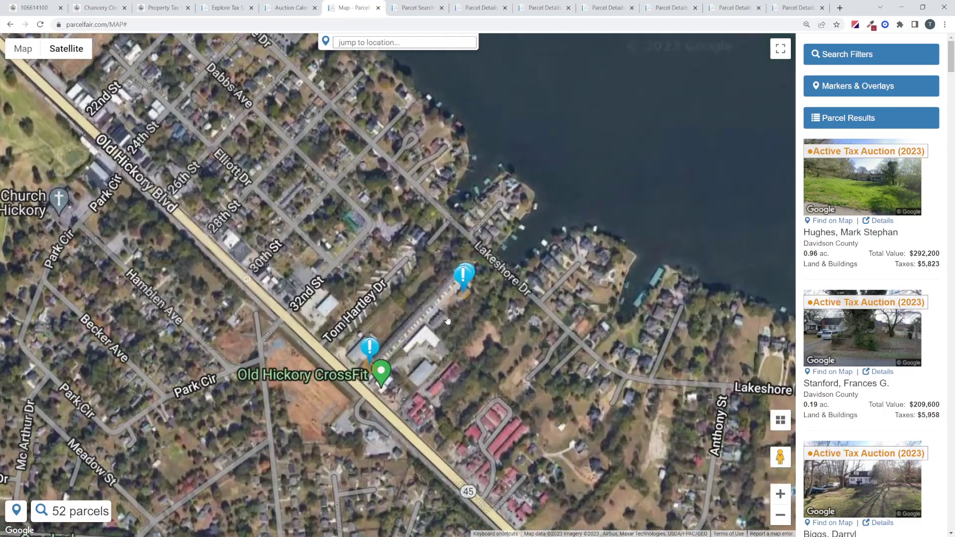
{"action": "scroll", "coordinate": [449, 313], "scroll_direction": "up", "scroll_amount": 1}
{"action": "scroll", "coordinate": [450, 306], "scroll_direction": "up", "scroll_amount": 1}
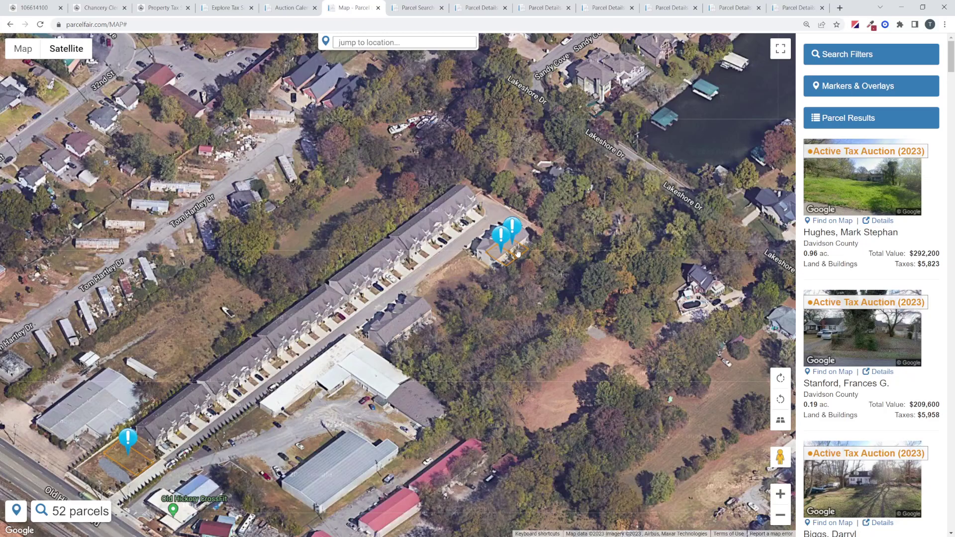
{"action": "scroll", "coordinate": [512, 252], "scroll_direction": "up", "scroll_amount": 2}
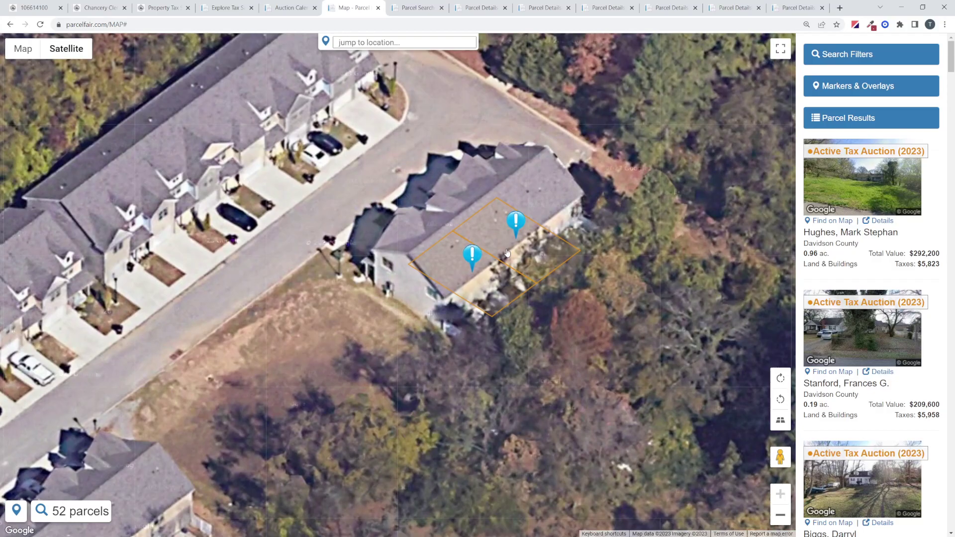
- Return from the Old Hickory townhouse parcels to the map overview of all auction markers around Nashville
{"action": "scroll", "coordinate": [472, 289], "scroll_direction": "down", "scroll_amount": 4}
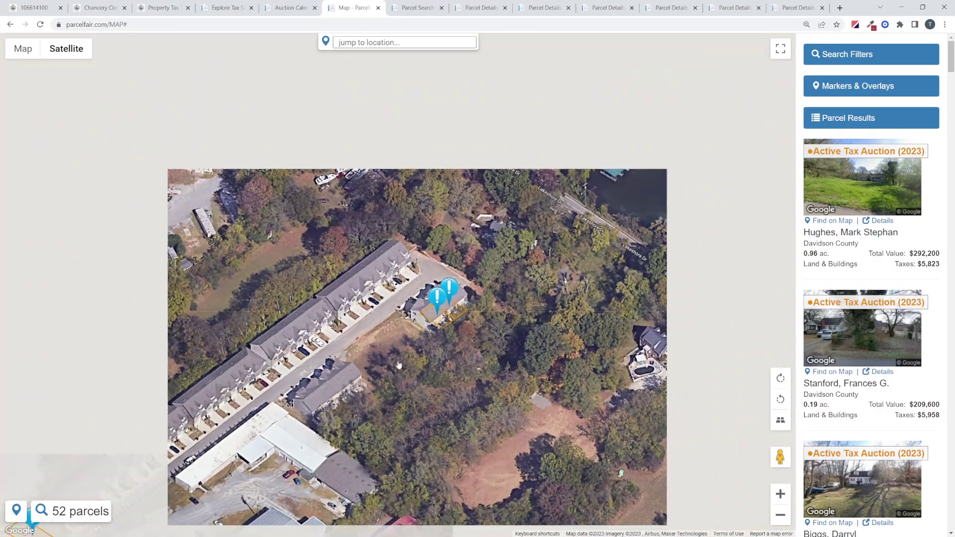
{"action": "scroll", "coordinate": [395, 373], "scroll_direction": "down", "scroll_amount": 4}
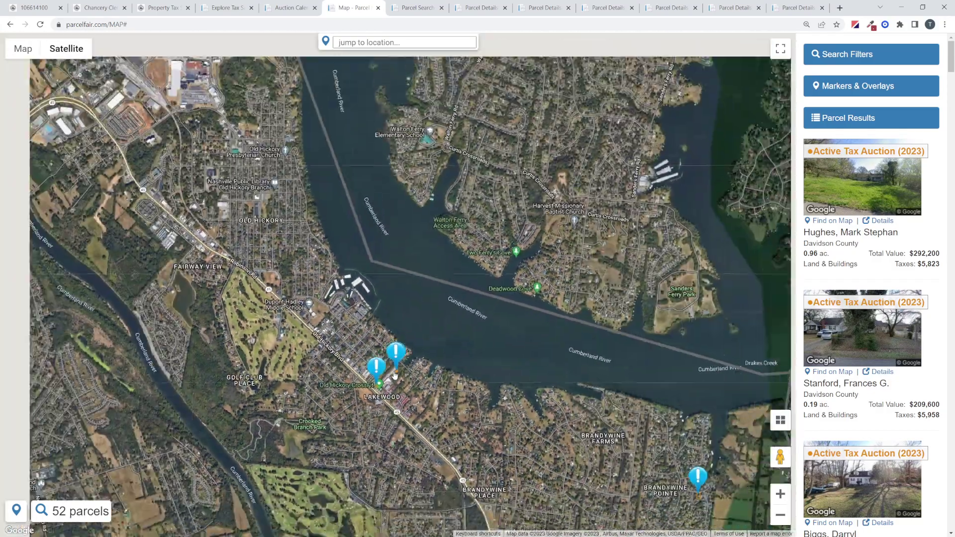
{"action": "scroll", "coordinate": [412, 208], "scroll_direction": "down", "scroll_amount": 2}
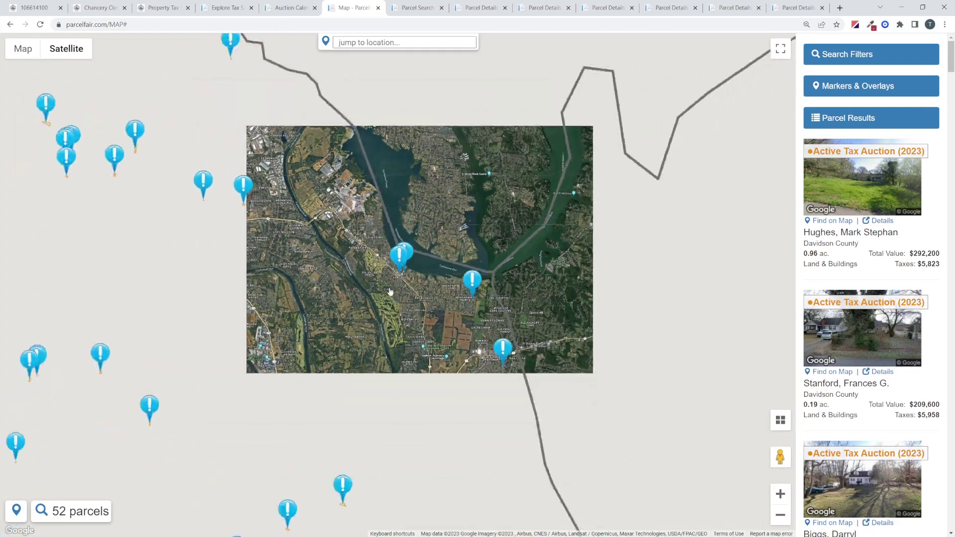
{"action": "left_click_drag", "start_coordinate": [370, 311], "coordinate": [544, 203]}
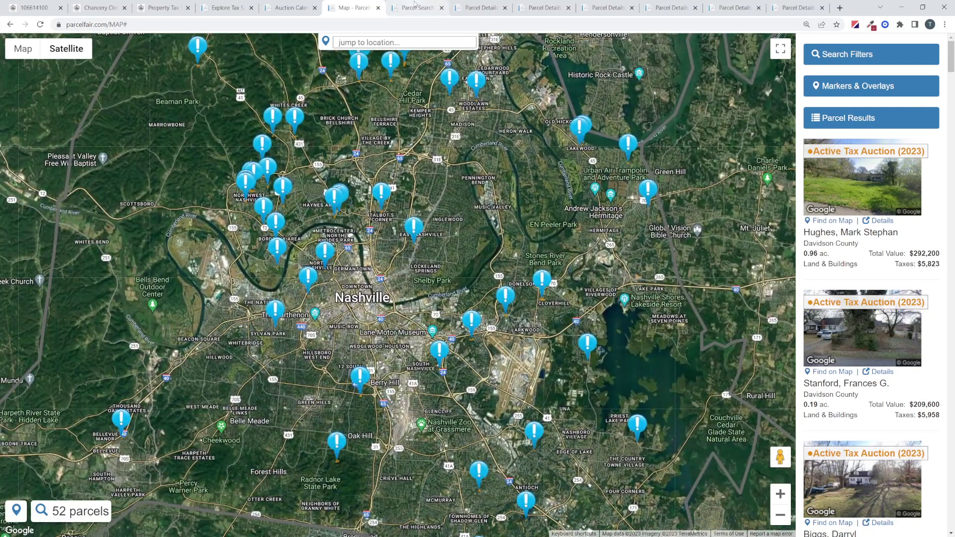
- Review the details of the Pear Orchard Dr parcel in Goodlettsville, including its Davidson 2023 Deed Auction information
{"action": "left_click", "coordinate": [479, 8]}
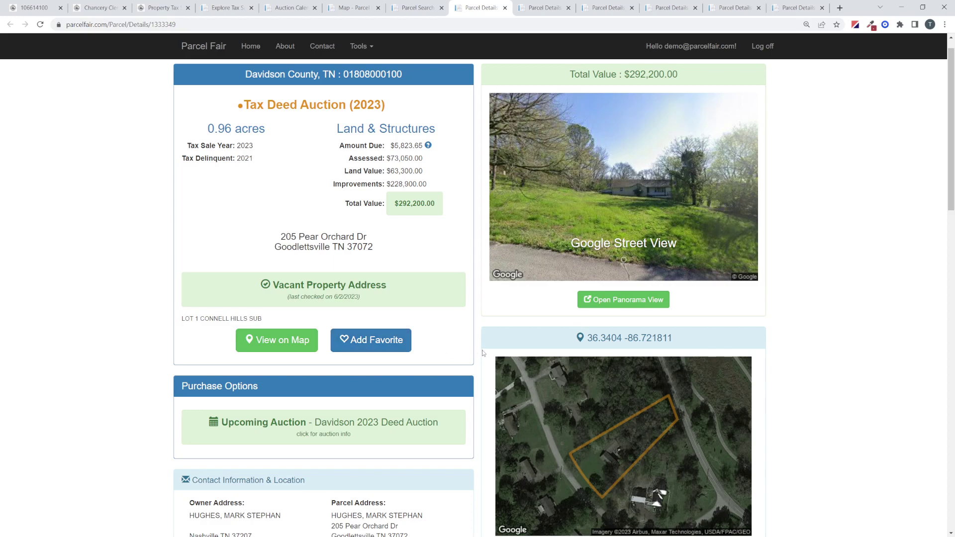
{"action": "left_click_drag", "start_coordinate": [951, 166], "coordinate": [952, 210]}
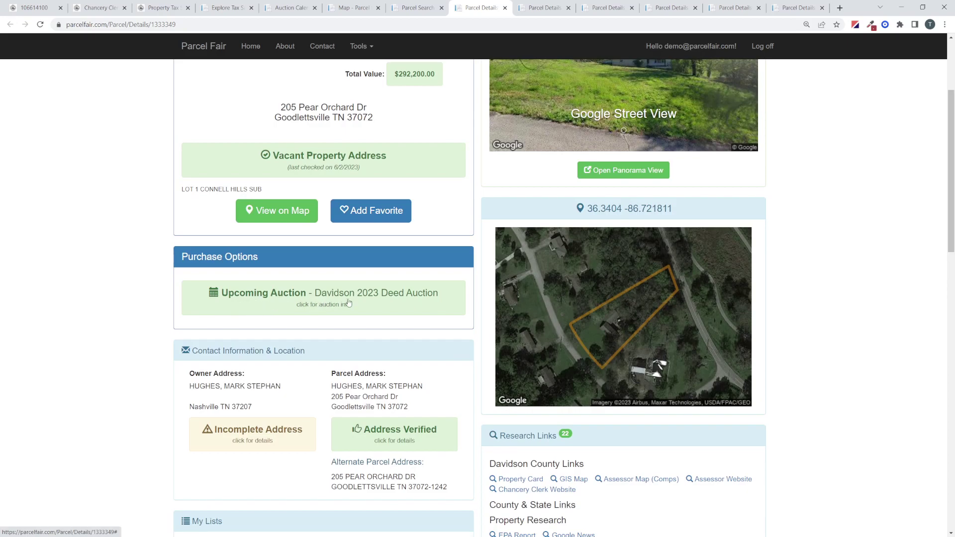
{"action": "left_click", "coordinate": [328, 305]}
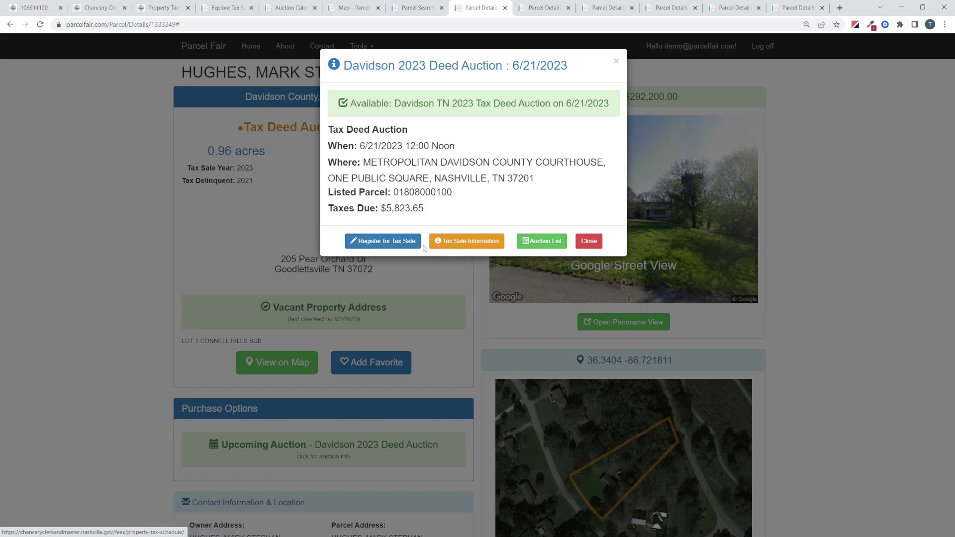
{"action": "left_click", "coordinate": [598, 242]}
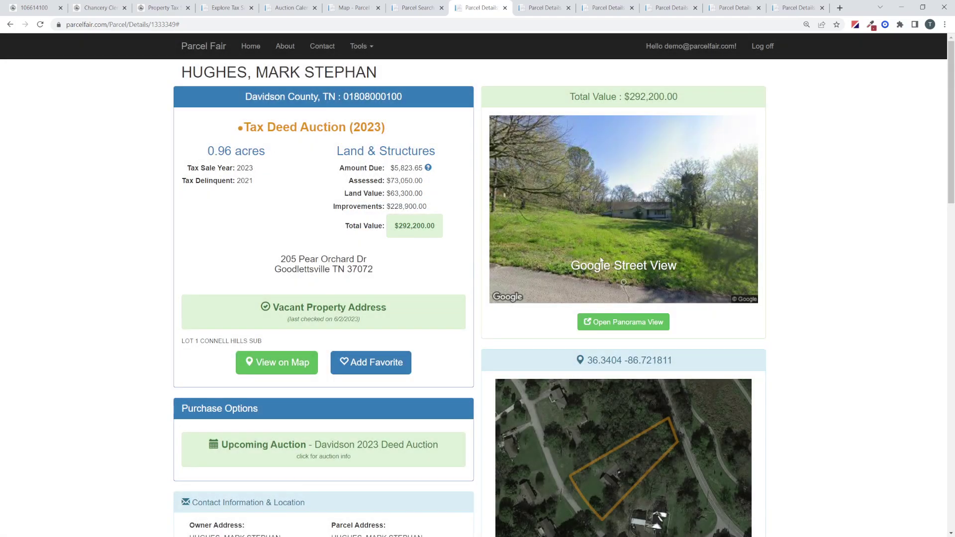
- Examine the county assessor's property card for the Pear Orchard Dr parcel, including its appraisal and general attributes, and return to the parcel details
{"action": "scroll", "coordinate": [578, 237], "scroll_direction": "down", "scroll_amount": 5}
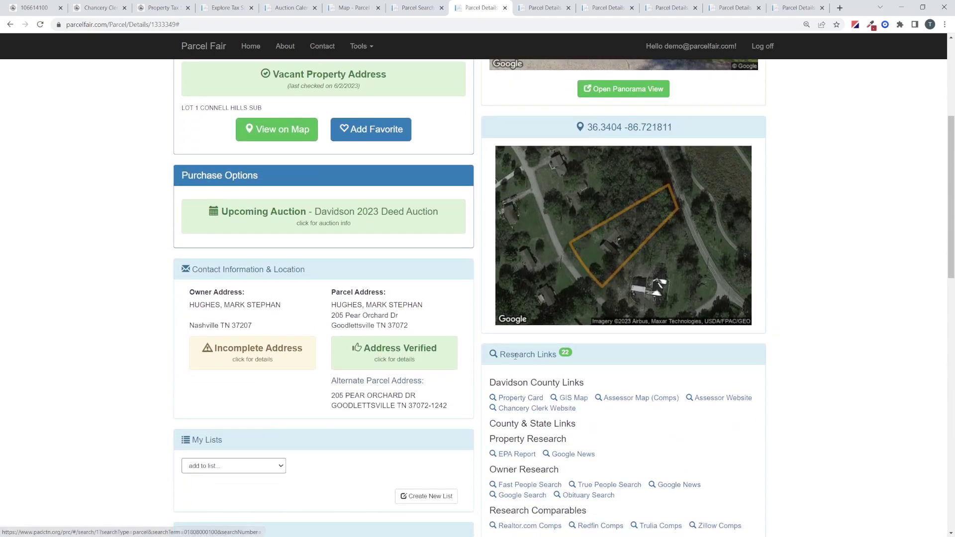
{"action": "left_click", "coordinate": [522, 398]}
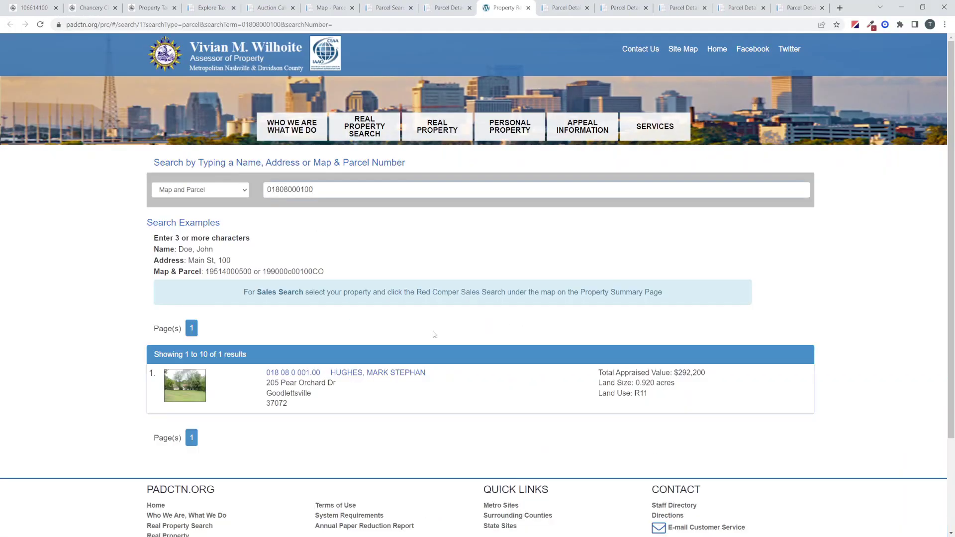
{"action": "left_click", "coordinate": [320, 374]}
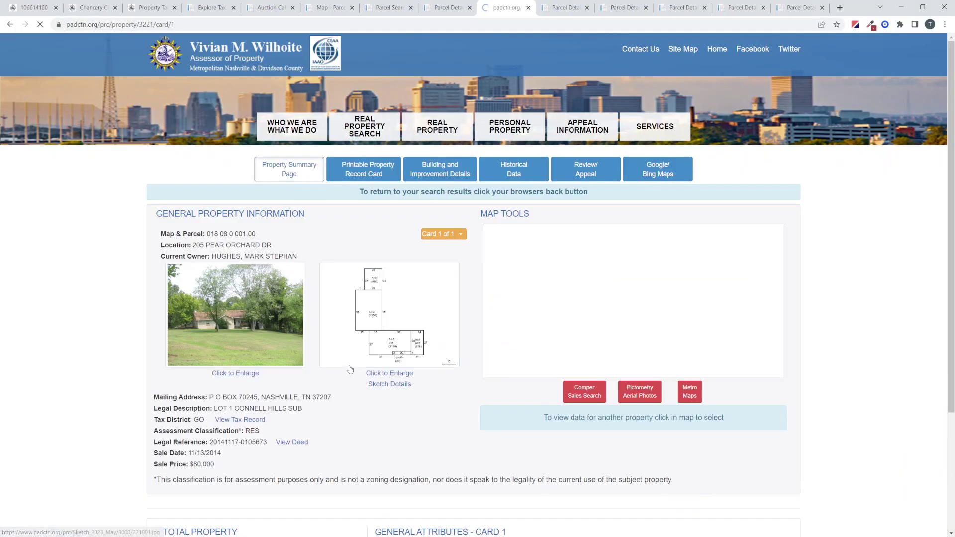
{"action": "scroll", "coordinate": [365, 365], "scroll_direction": "down", "scroll_amount": 2}
{"action": "scroll", "coordinate": [365, 364], "scroll_direction": "down", "scroll_amount": 3}
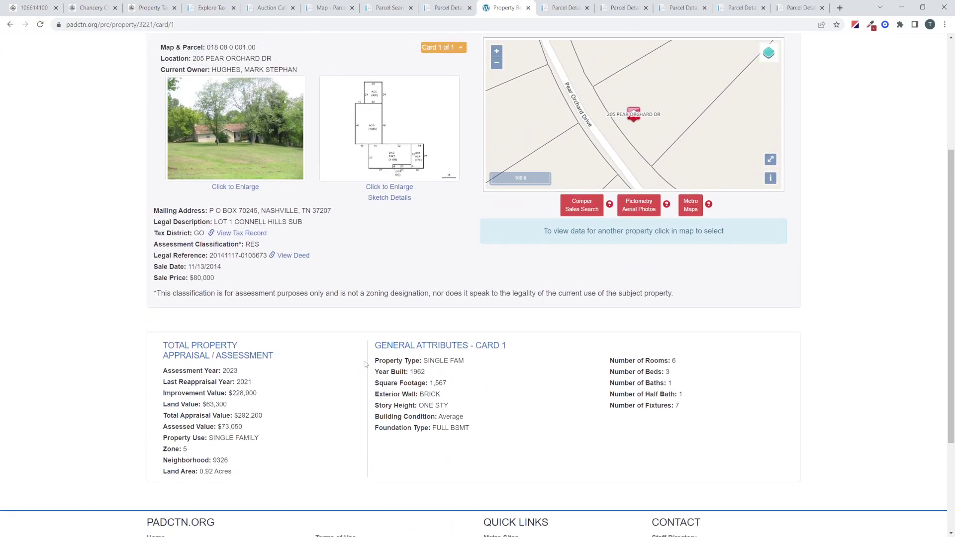
{"action": "left_click", "coordinate": [528, 7]}
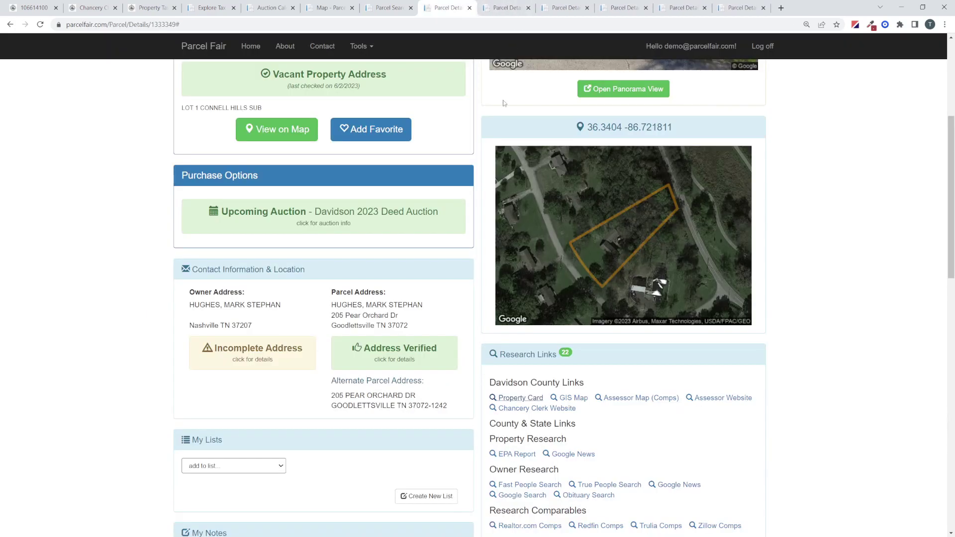
- Check the Pear Orchard Dr parcel's comparable sales on the assessor map and its surroundings in the GIS map, and return to its details
{"action": "left_click", "coordinate": [623, 401]}
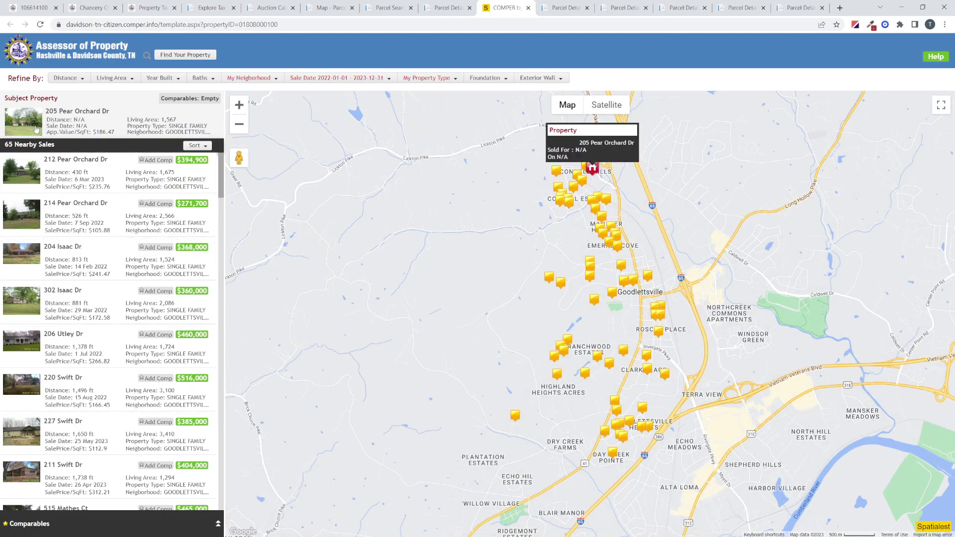
{"action": "left_click", "coordinate": [528, 8]}
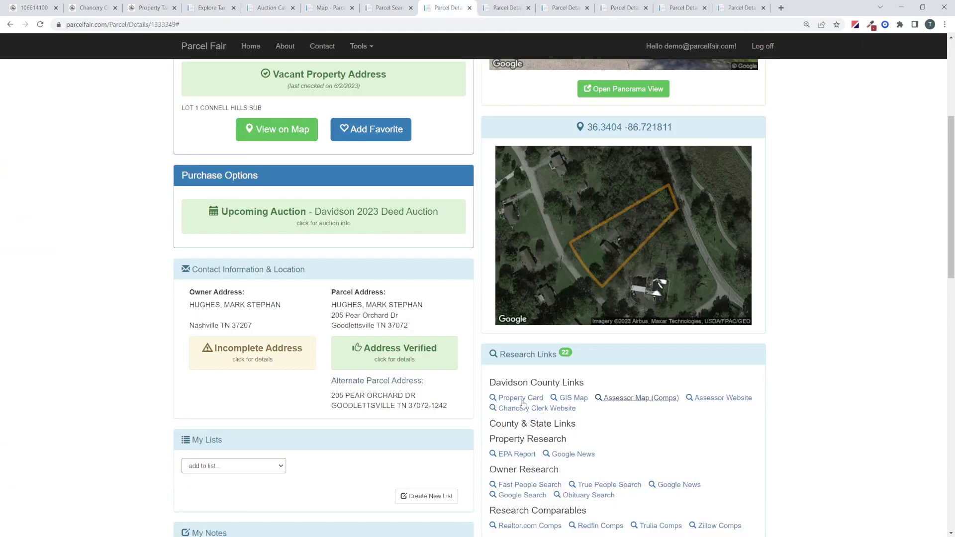
{"action": "left_click", "coordinate": [574, 400]}
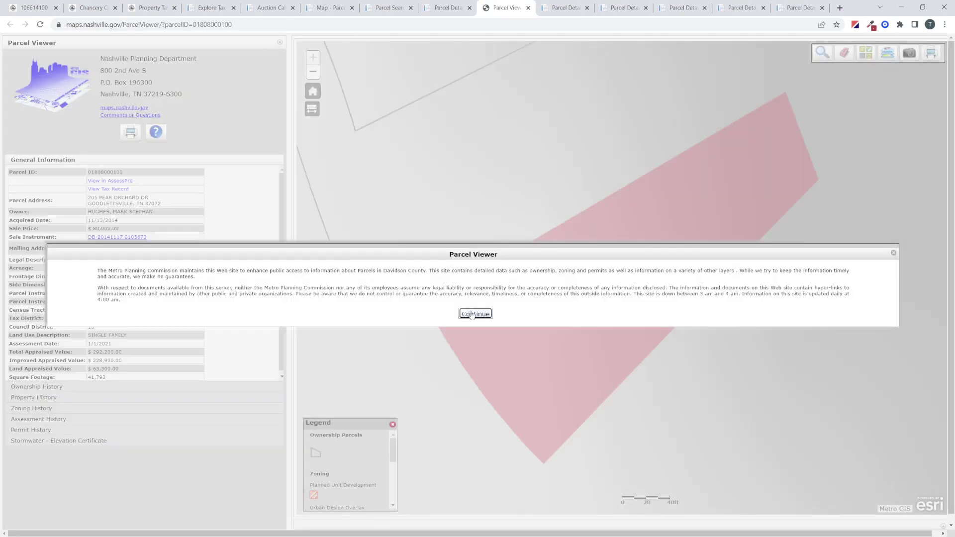
{"action": "left_click", "coordinate": [475, 314]}
{"action": "scroll", "coordinate": [380, 360], "scroll_direction": "down", "scroll_amount": 3}
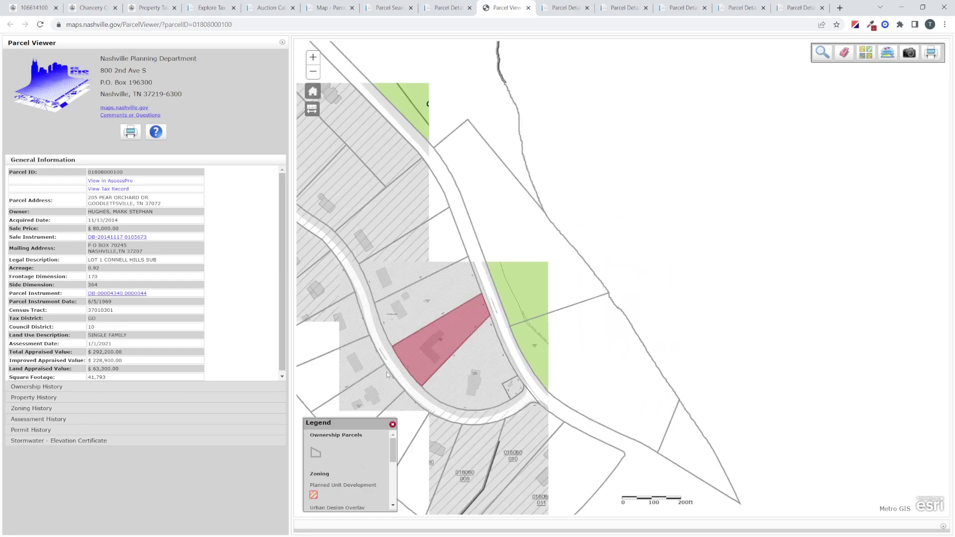
{"action": "left_click_drag", "start_coordinate": [388, 364], "coordinate": [490, 351]}
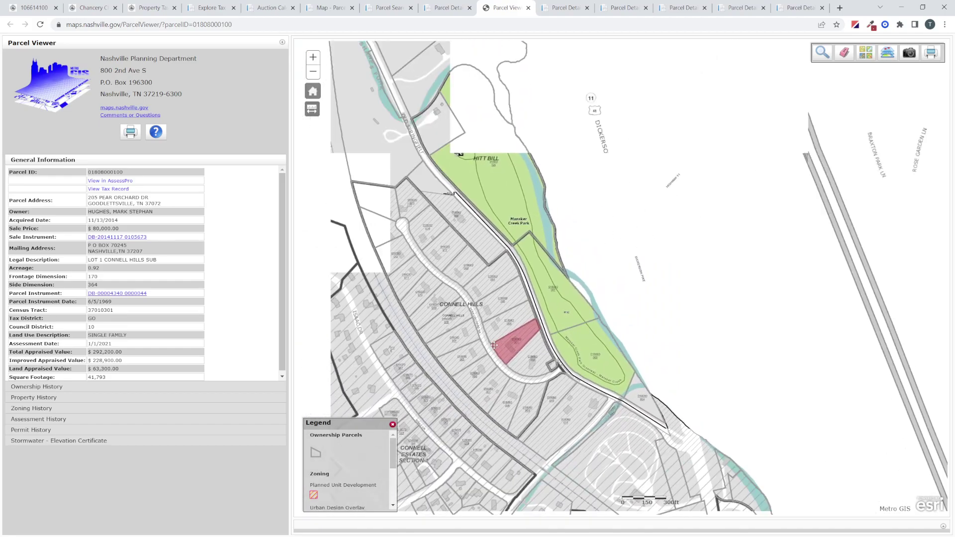
{"action": "left_click", "coordinate": [528, 9]}
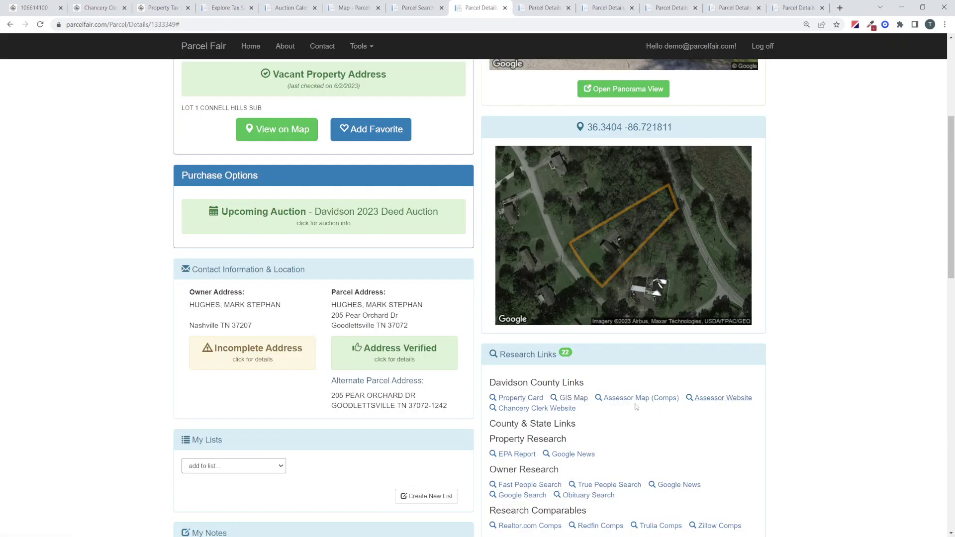
{"action": "scroll", "coordinate": [595, 420], "scroll_direction": "up", "scroll_amount": 2}
{"action": "scroll", "coordinate": [581, 413], "scroll_direction": "up", "scroll_amount": 3}
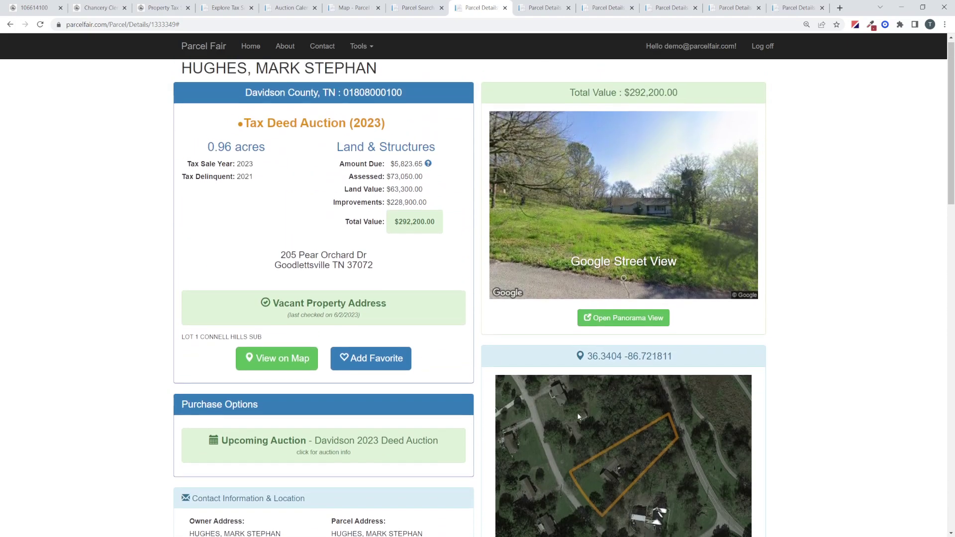
{"action": "scroll", "coordinate": [568, 420], "scroll_direction": "down", "scroll_amount": 1}
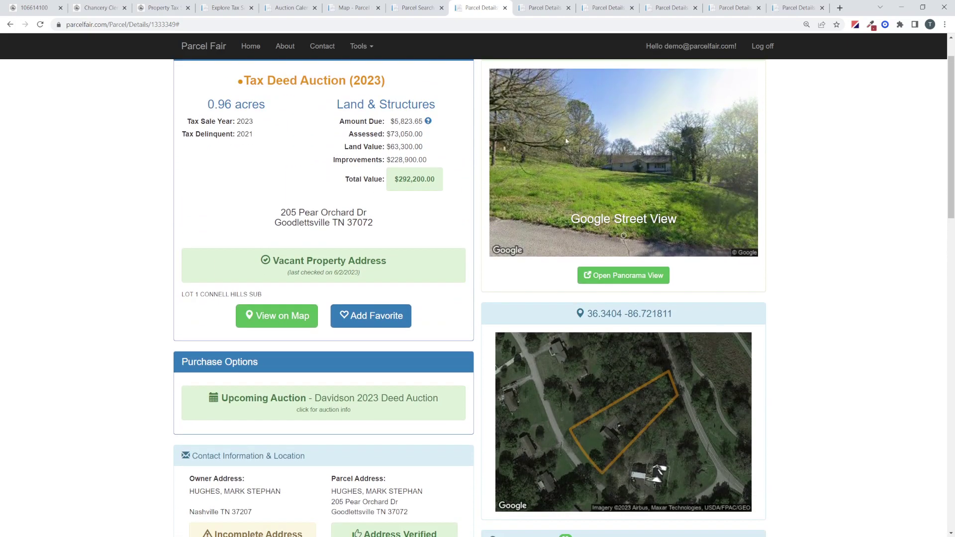
- Review the Judd Dr parcel's details, research links and upcoming auction information
{"action": "left_click", "coordinate": [538, 7]}
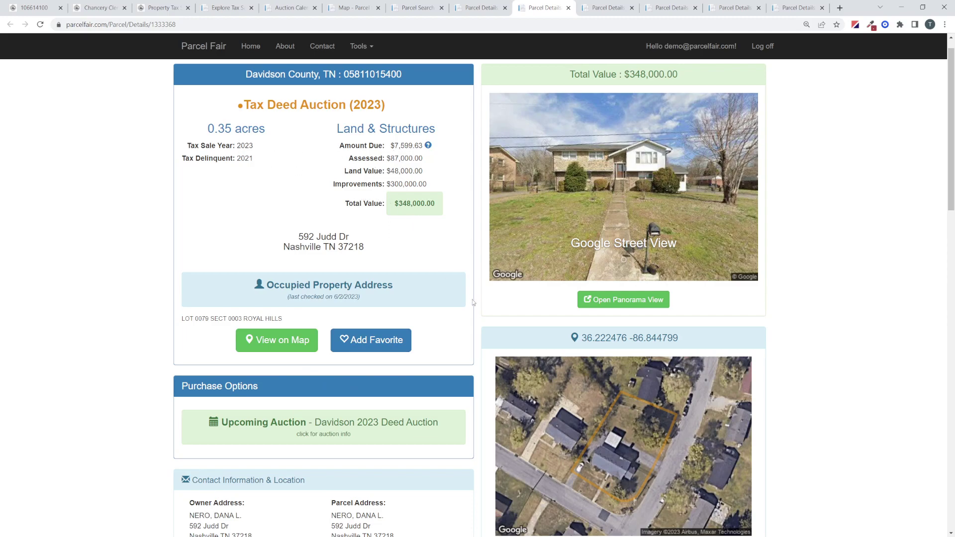
{"action": "scroll", "coordinate": [505, 344], "scroll_direction": "down", "scroll_amount": 3}
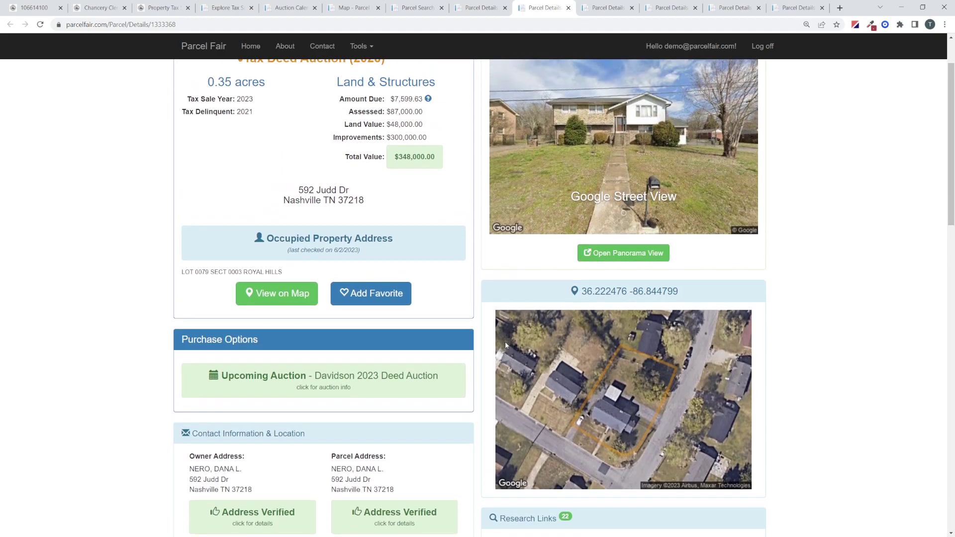
{"action": "scroll", "coordinate": [509, 344], "scroll_direction": "down", "scroll_amount": 3}
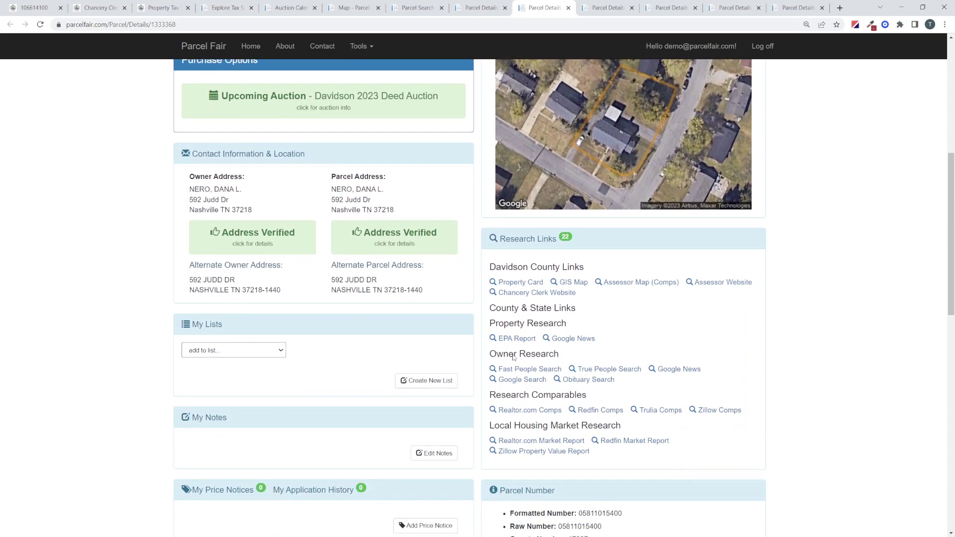
{"action": "scroll", "coordinate": [636, 329], "scroll_direction": "up", "scroll_amount": 2}
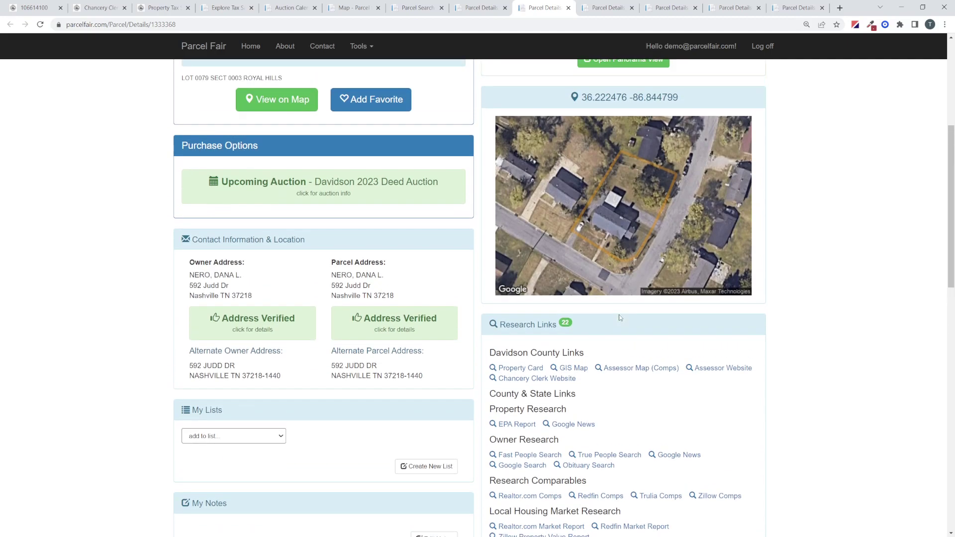
{"action": "left_click", "coordinate": [329, 260]}
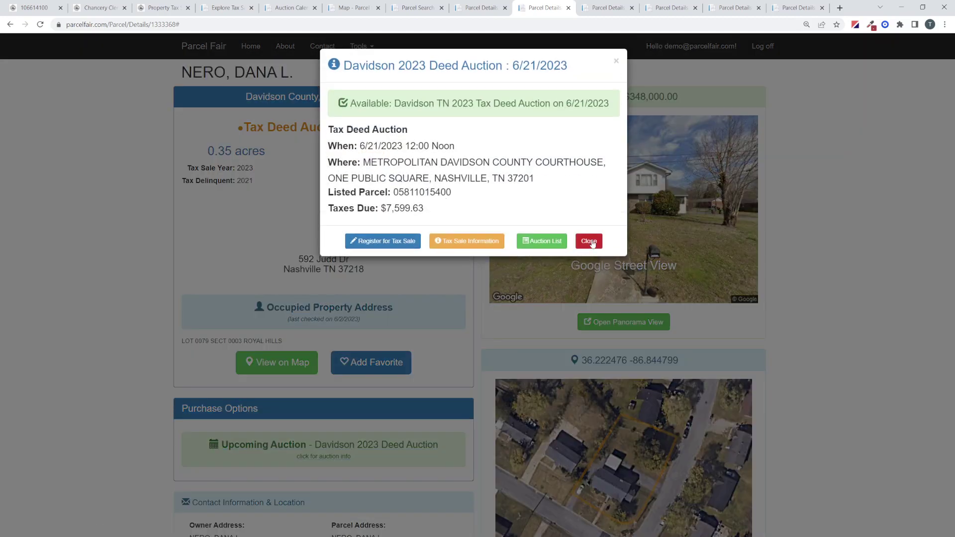
{"action": "left_click", "coordinate": [592, 241]}
- Review the details and aerial views of the Adams Mill Ct and Drakes Branch Rd auction parcels
{"action": "key", "text": "ctrl+Tab"}
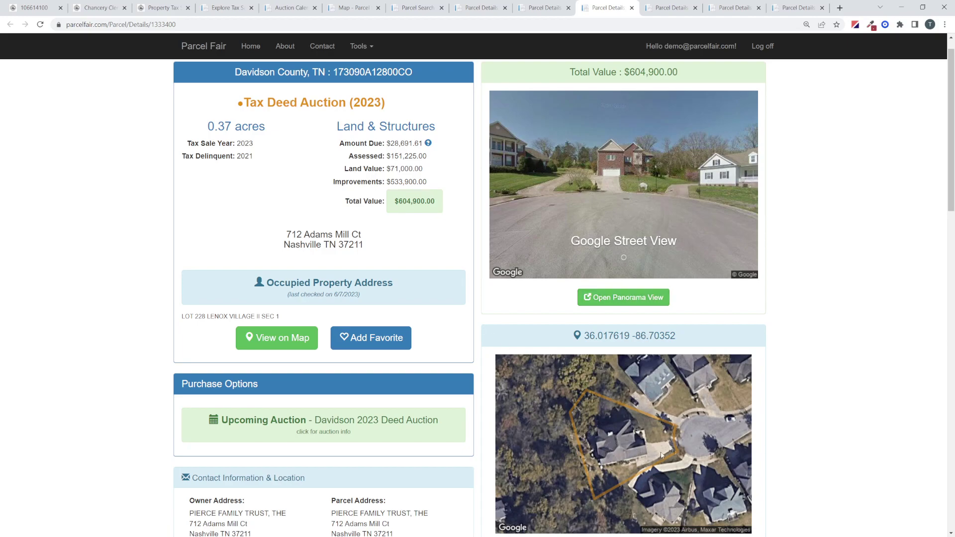
{"action": "scroll", "coordinate": [645, 436], "scroll_direction": "down", "scroll_amount": 1}
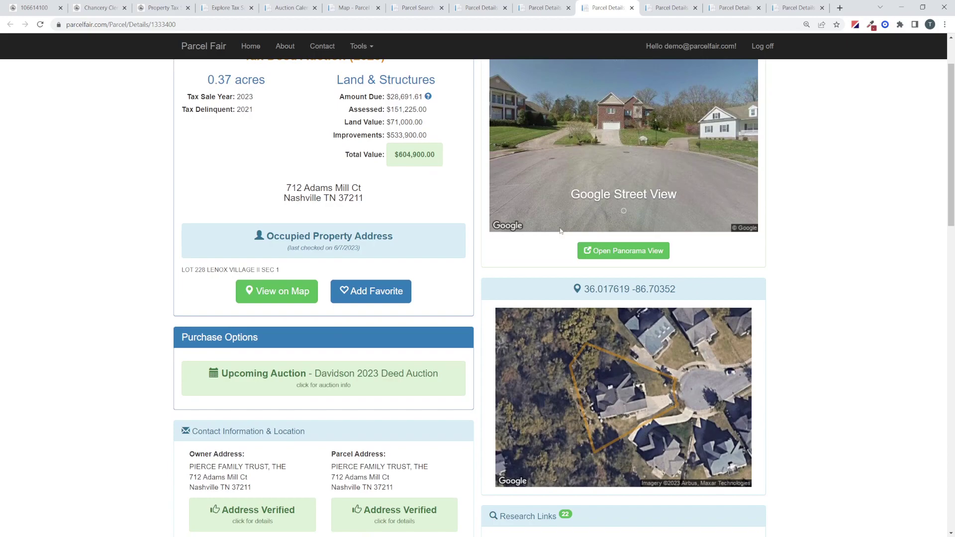
{"action": "left_click", "coordinate": [655, 6]}
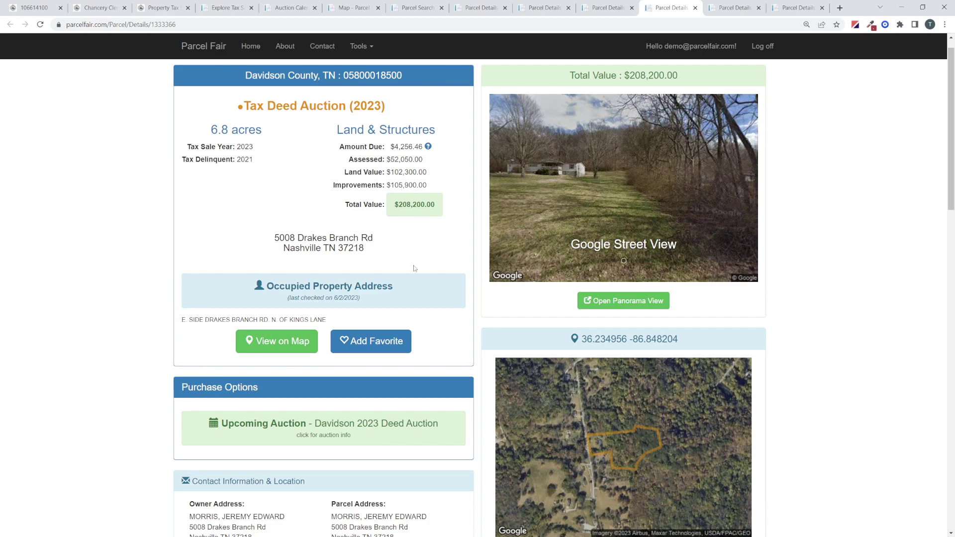
{"action": "scroll", "coordinate": [425, 267], "scroll_direction": "down", "scroll_amount": 3}
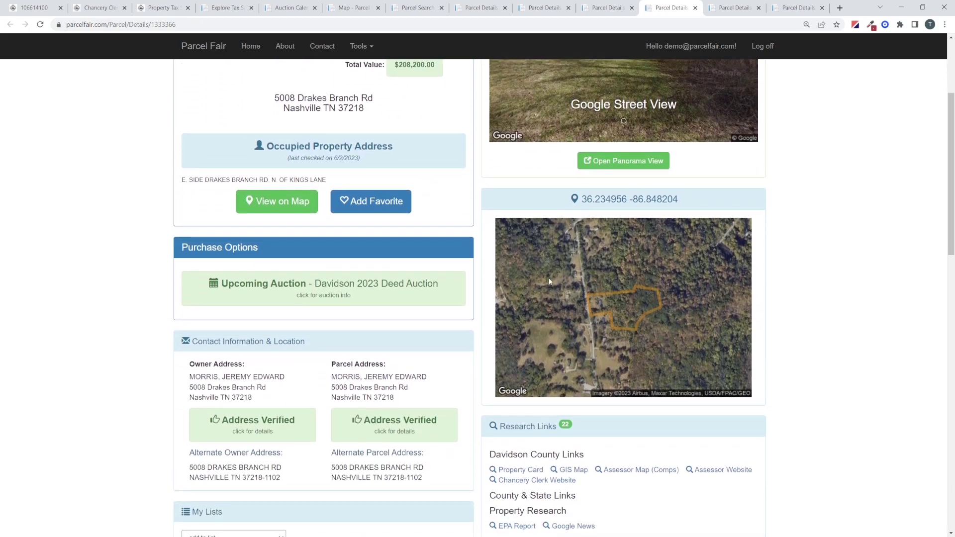
{"action": "scroll", "coordinate": [549, 281], "scroll_direction": "down", "scroll_amount": 1}
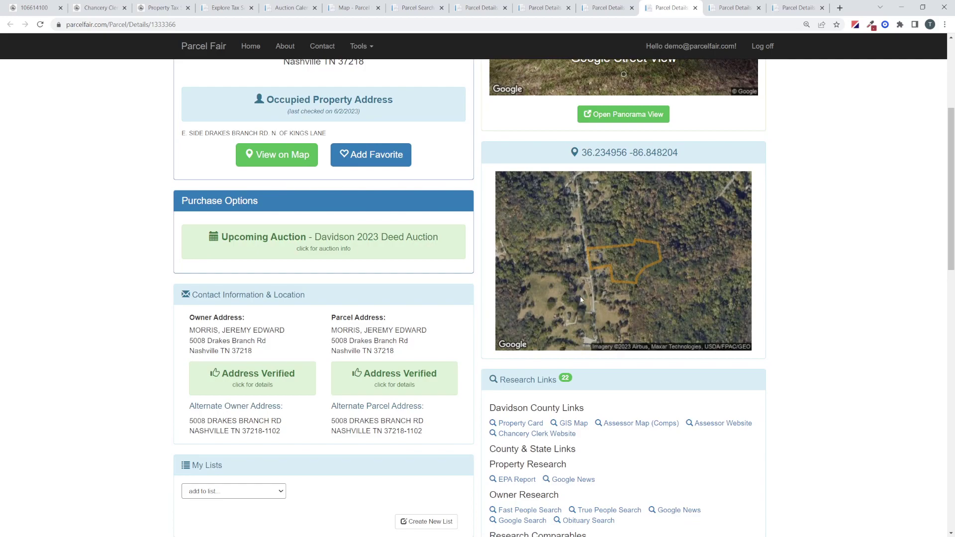
{"action": "scroll", "coordinate": [579, 295], "scroll_direction": "up", "scroll_amount": 4}
{"action": "scroll", "coordinate": [576, 295], "scroll_direction": "up", "scroll_amount": 1}
{"action": "scroll", "coordinate": [575, 288], "scroll_direction": "down", "scroll_amount": 1}
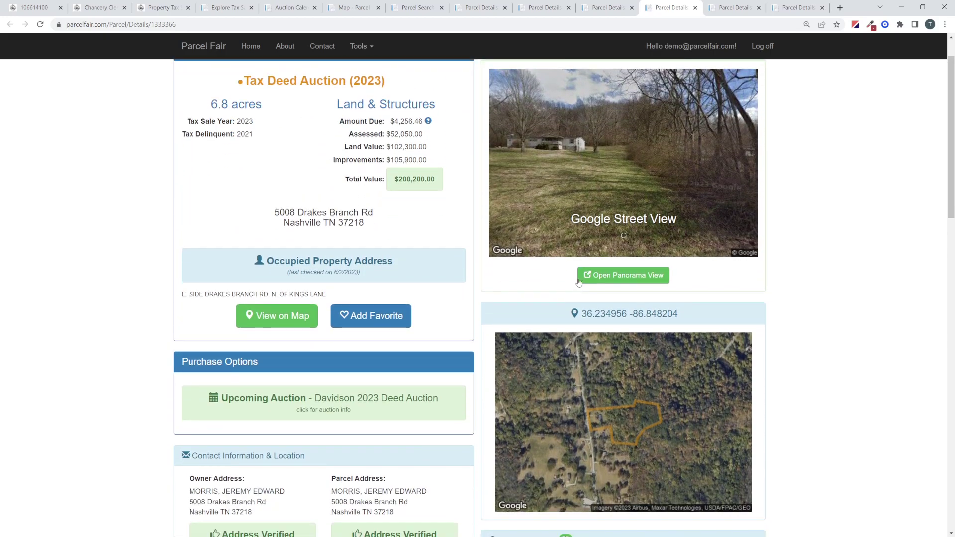
- Review the details of the Shannon Pl parcel in Old Hickory and the Grizzard Ave parcel in Nashville
{"action": "left_click", "coordinate": [734, 8]}
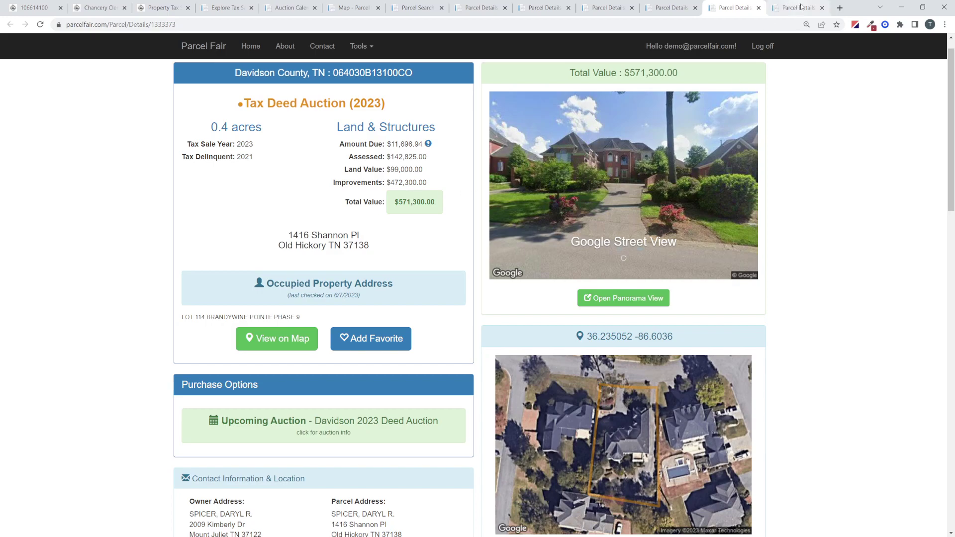
{"action": "left_click", "coordinate": [802, 8]}
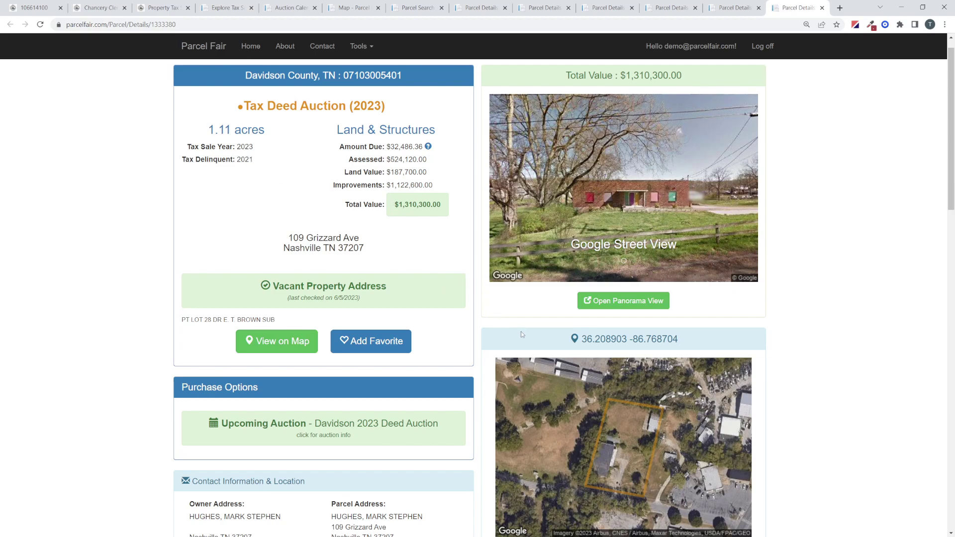
{"action": "scroll", "coordinate": [511, 343], "scroll_direction": "down", "scroll_amount": 2}
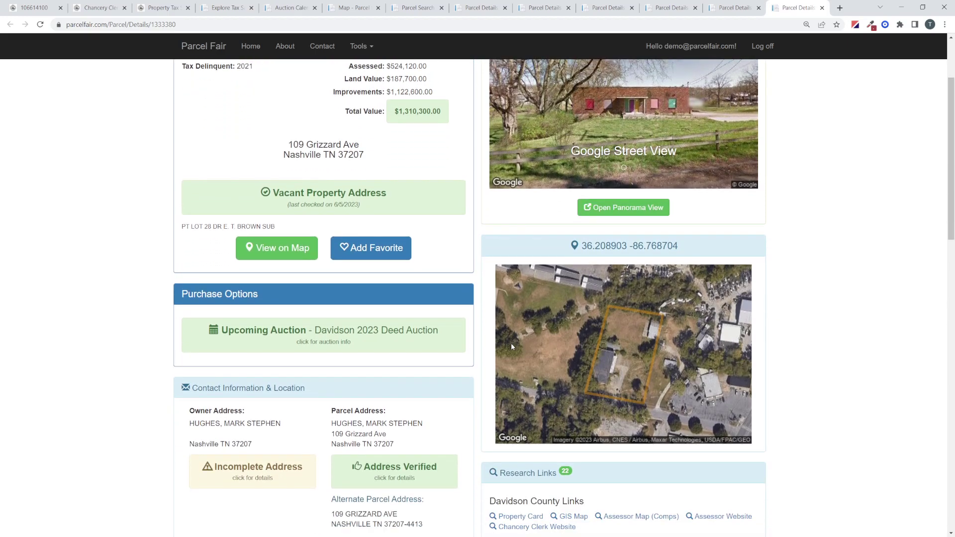
- Return to the parcel map and remove the Davidson June Auction list markers from it
{"action": "scroll", "coordinate": [511, 343], "scroll_direction": "down", "scroll_amount": 1}
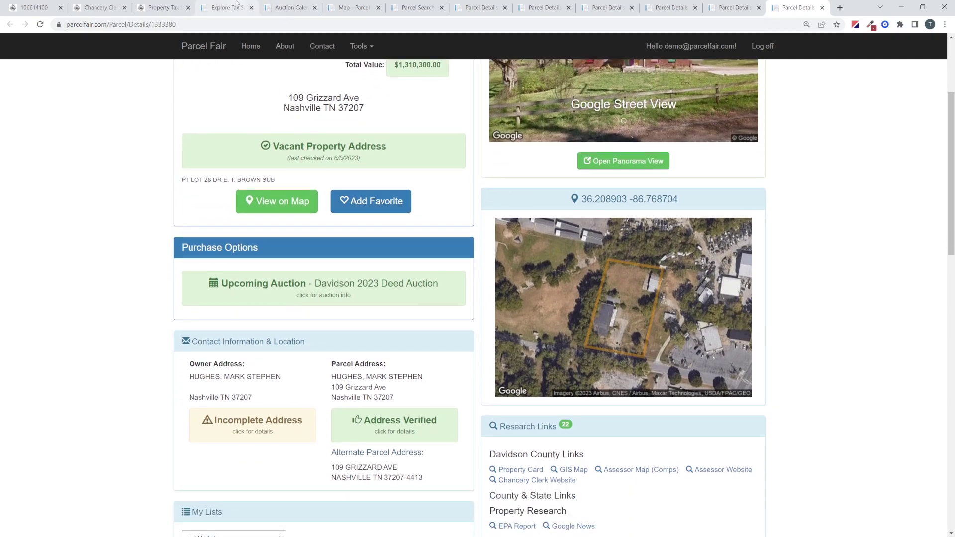
{"action": "left_click", "coordinate": [340, 6]}
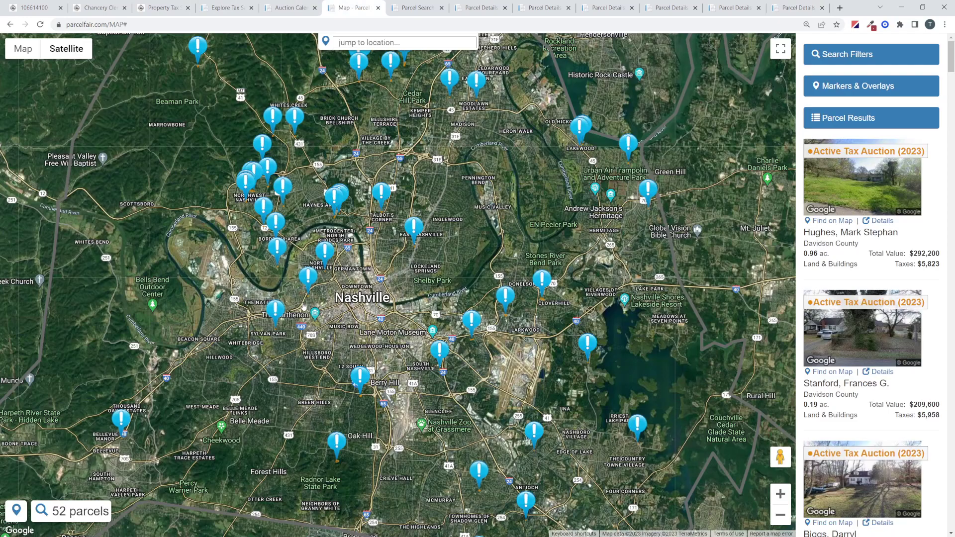
{"action": "left_click", "coordinate": [850, 86]}
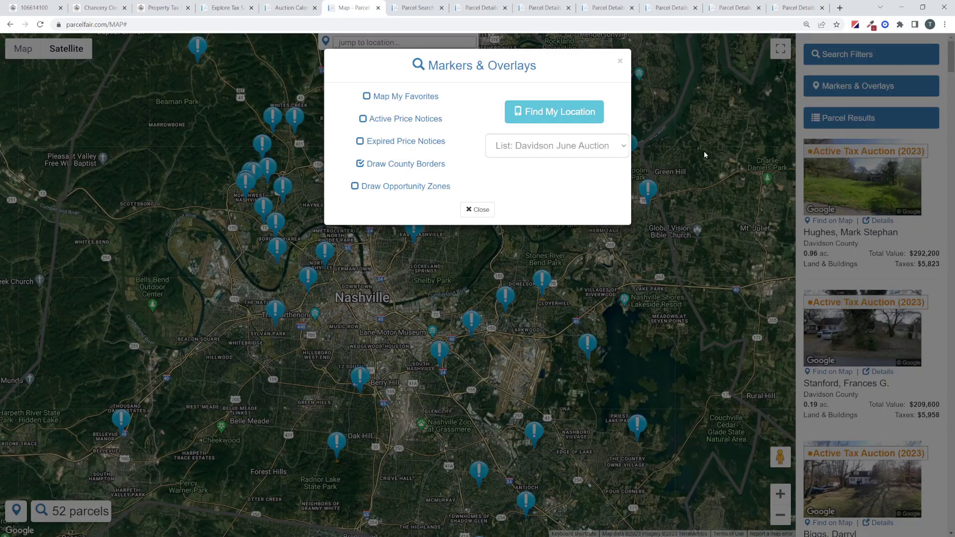
{"action": "left_click", "coordinate": [523, 149]}
{"action": "left_click", "coordinate": [512, 163]}
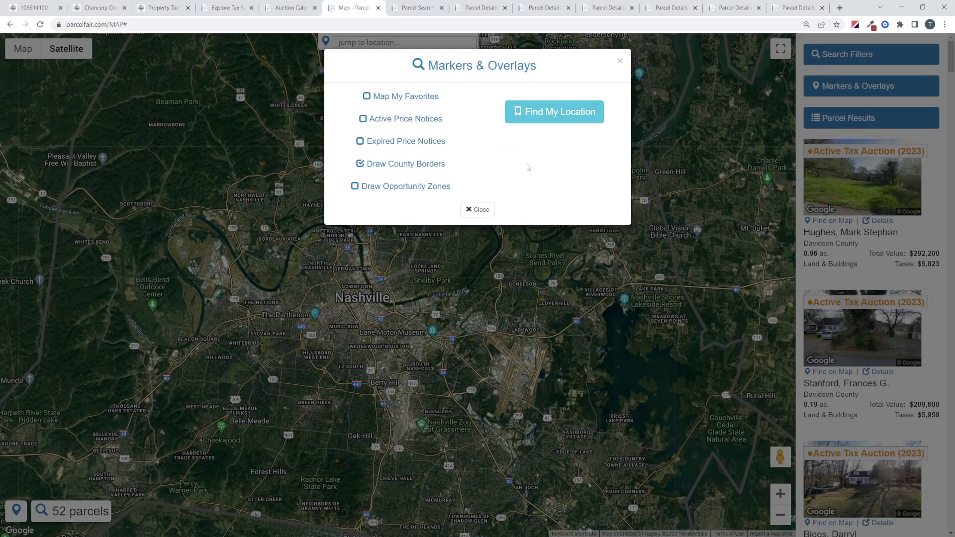
{"action": "left_click", "coordinate": [479, 209]}
- Search the map for all available parcels in Shelby County, Tennessee
{"action": "left_click", "coordinate": [54, 515]}
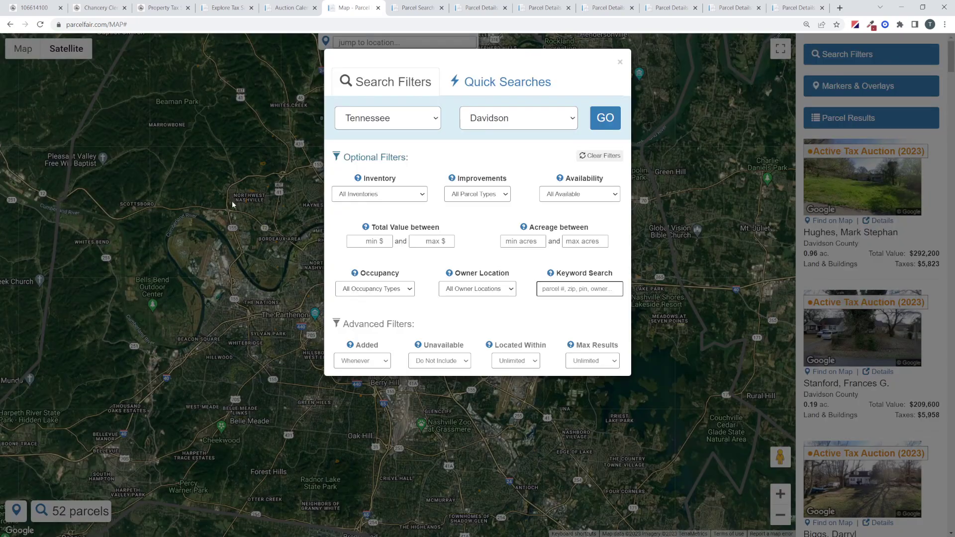
{"action": "left_click", "coordinate": [495, 119]}
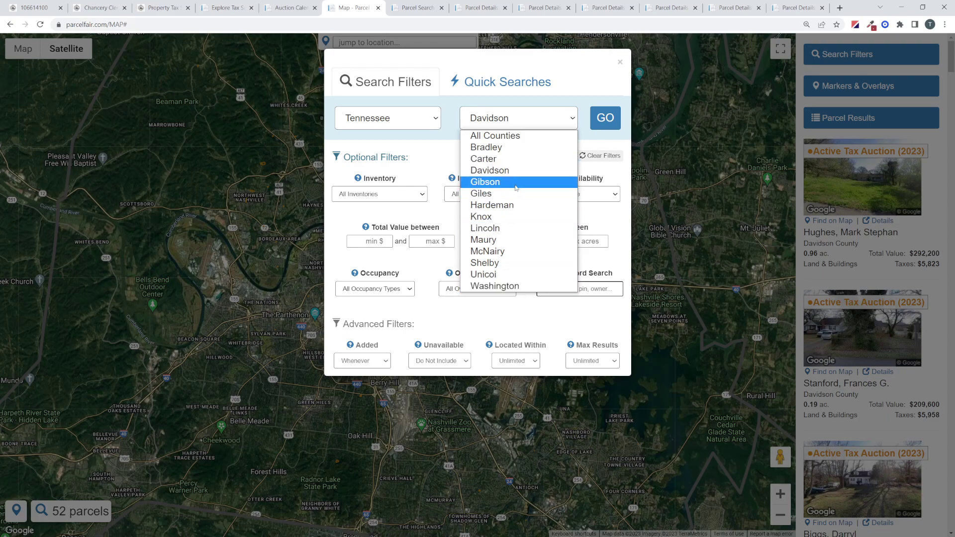
{"action": "left_click", "coordinate": [507, 263]}
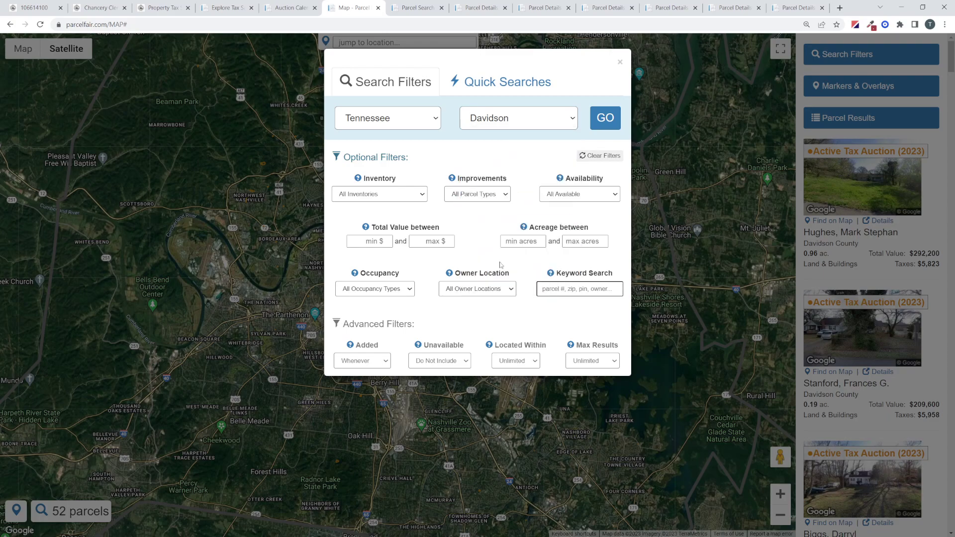
{"action": "left_click", "coordinate": [606, 119]}
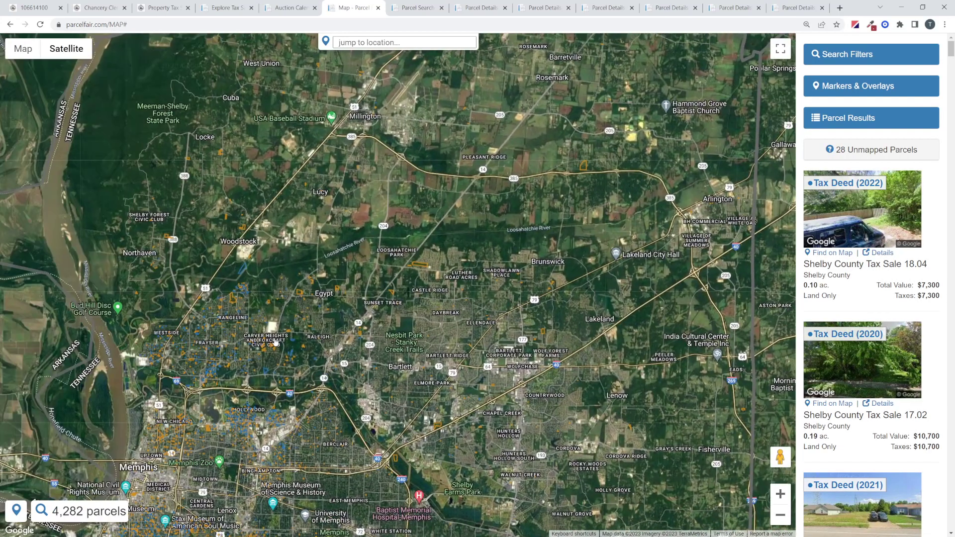
- Open the full details of the 16.82-acre Beruk Properties Inc auction parcel near Egypt Central Rd and review its research links
{"action": "left_click", "coordinate": [300, 294]}
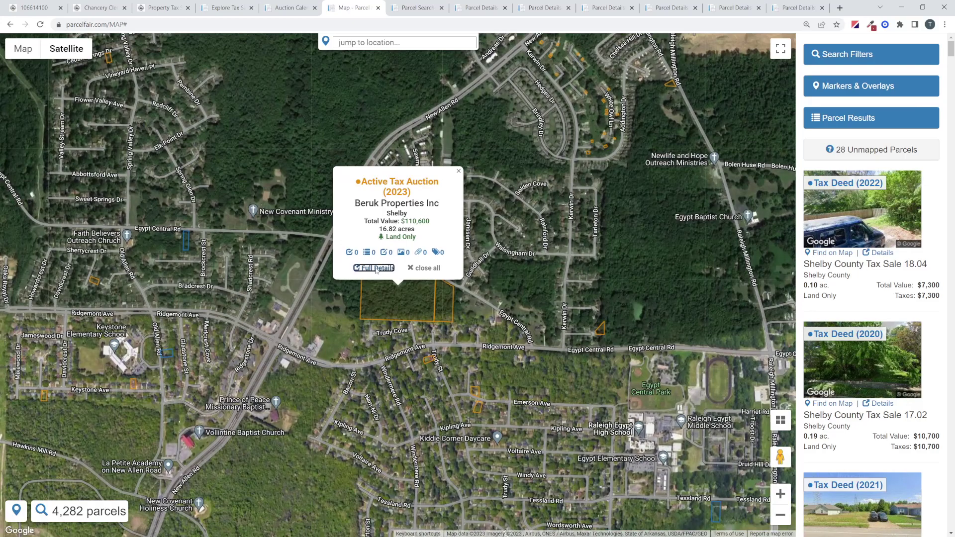
{"action": "left_click", "coordinate": [374, 268]}
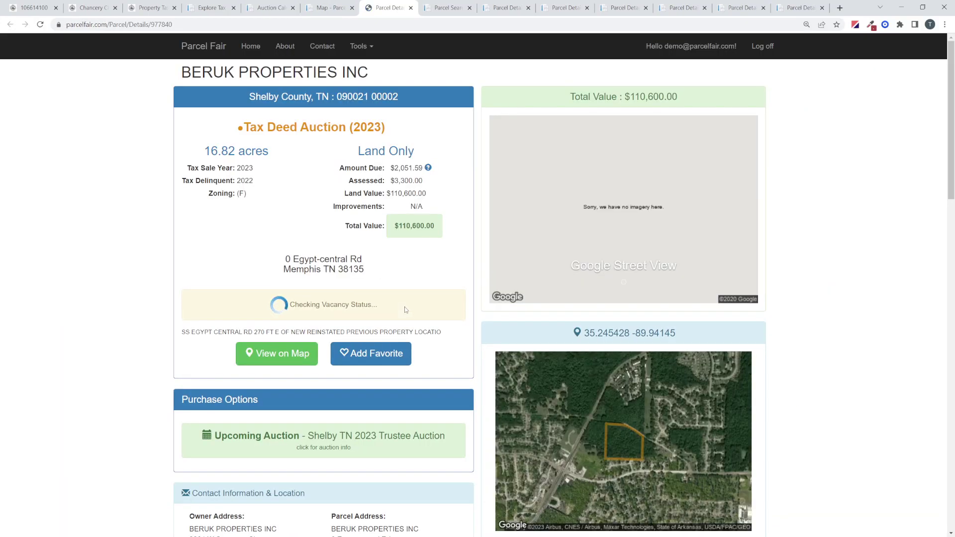
{"action": "scroll", "coordinate": [428, 284], "scroll_direction": "down", "scroll_amount": 5}
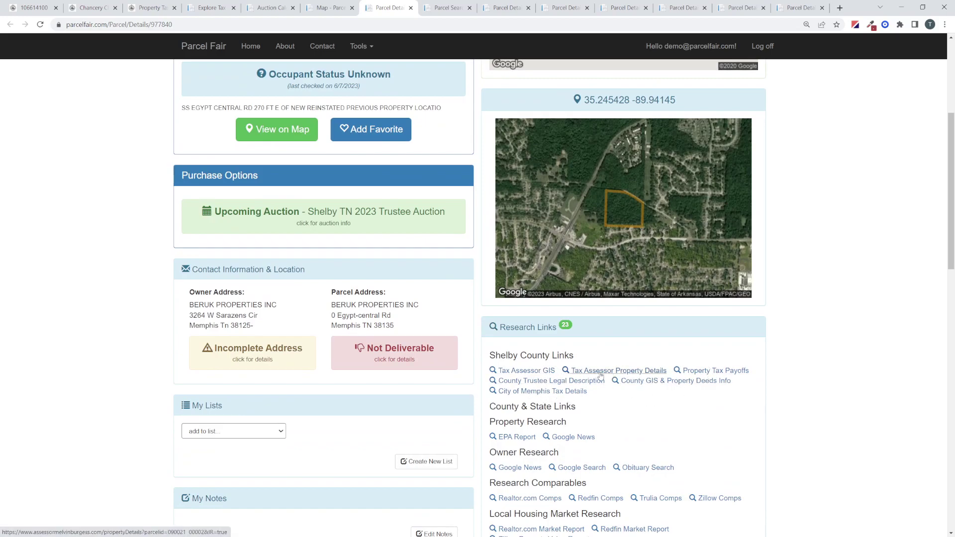
{"action": "scroll", "coordinate": [577, 348], "scroll_direction": "down", "scroll_amount": 1}
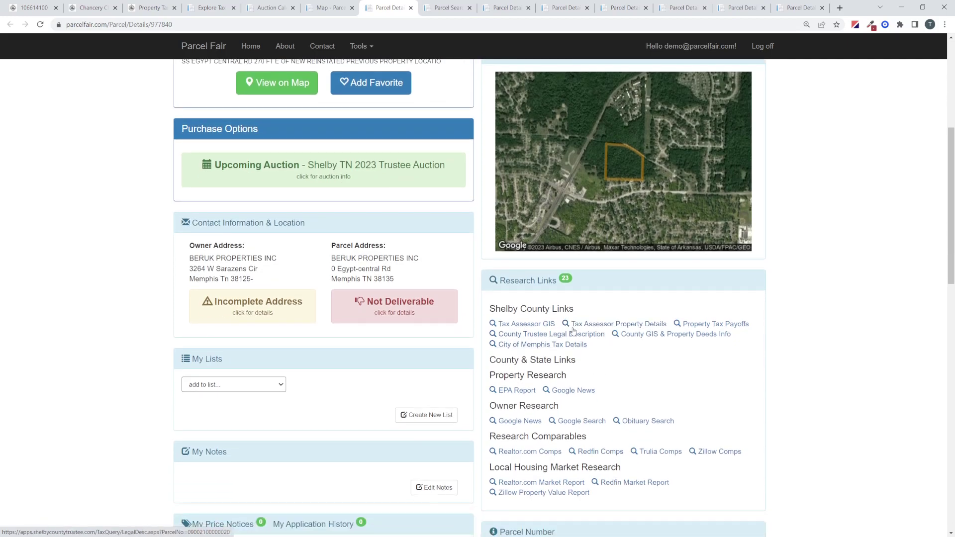
- Check the Beruk Properties parcel's tax assessor property details and return to its Parcel Fair details
{"action": "left_click", "coordinate": [614, 326]}
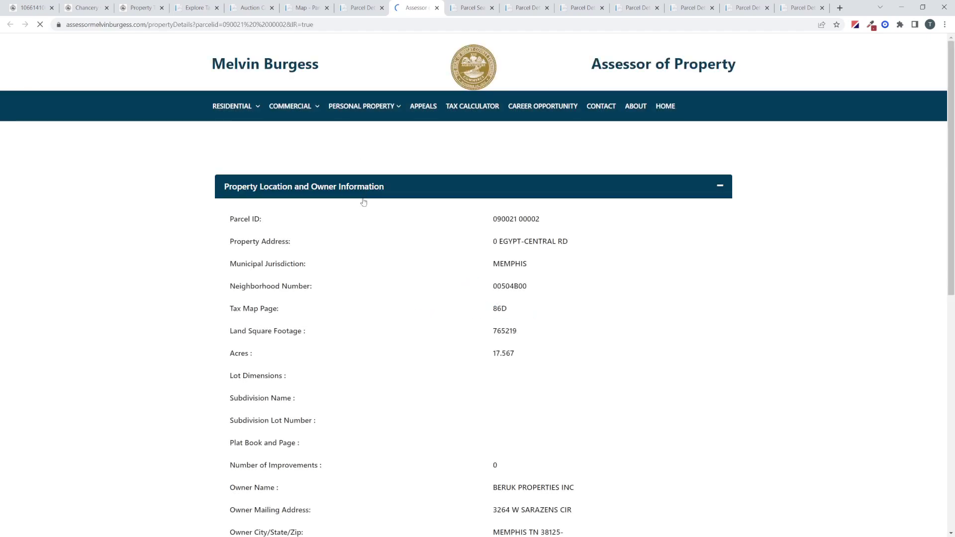
{"action": "key", "text": "ctrl+w"}
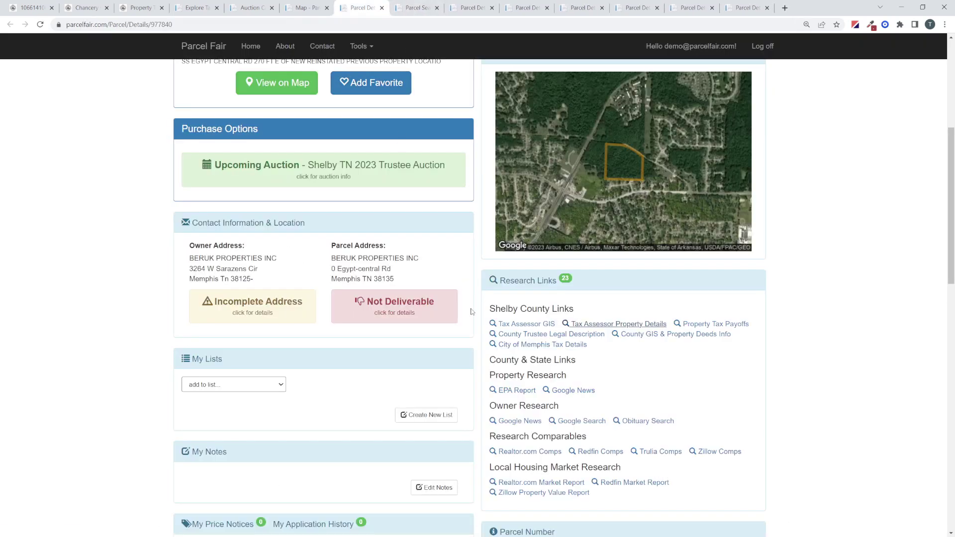
{"action": "scroll", "coordinate": [467, 323], "scroll_direction": "up", "scroll_amount": 5}
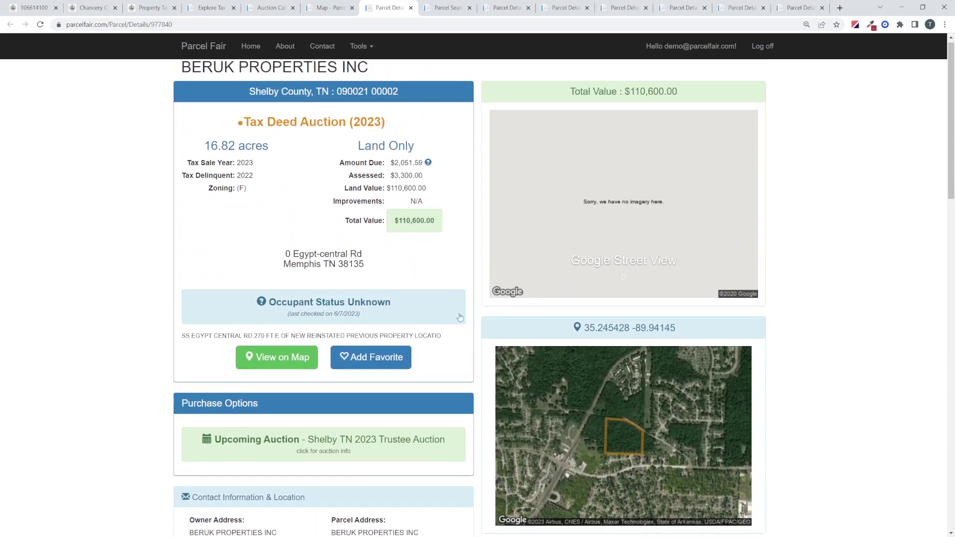
- Return to the parcel map, dismiss the parcel's popup and survey the spread of parcels across Memphis and Shelby County
{"action": "left_click", "coordinate": [329, 8]}
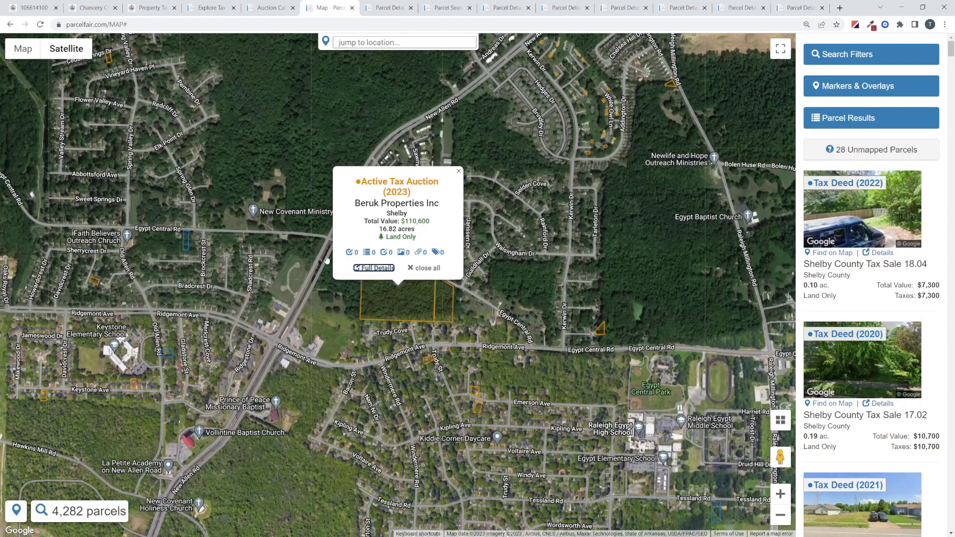
{"action": "left_click", "coordinate": [436, 269]}
{"action": "scroll", "coordinate": [202, 447], "scroll_direction": "down", "scroll_amount": 1}
{"action": "scroll", "coordinate": [239, 427], "scroll_direction": "down", "scroll_amount": 2}
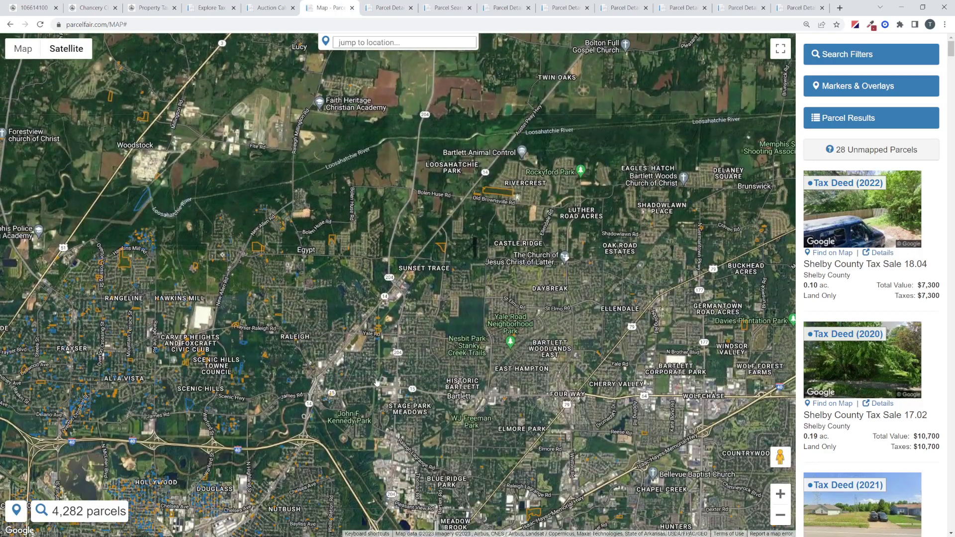
{"action": "scroll", "coordinate": [375, 381], "scroll_direction": "down", "scroll_amount": 1}
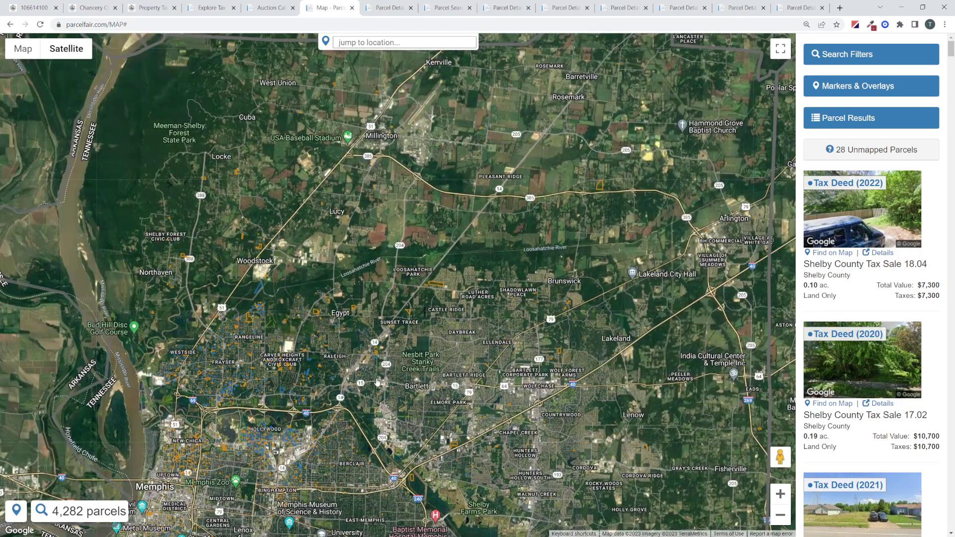
{"action": "left_click_drag", "start_coordinate": [383, 431], "coordinate": [396, 363]}
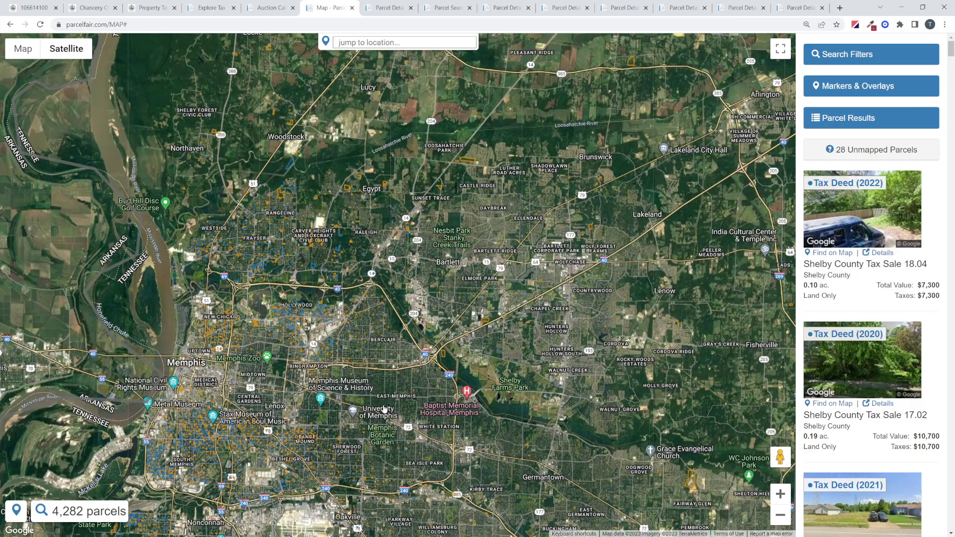
{"action": "scroll", "coordinate": [444, 408], "scroll_direction": "down", "scroll_amount": 1}
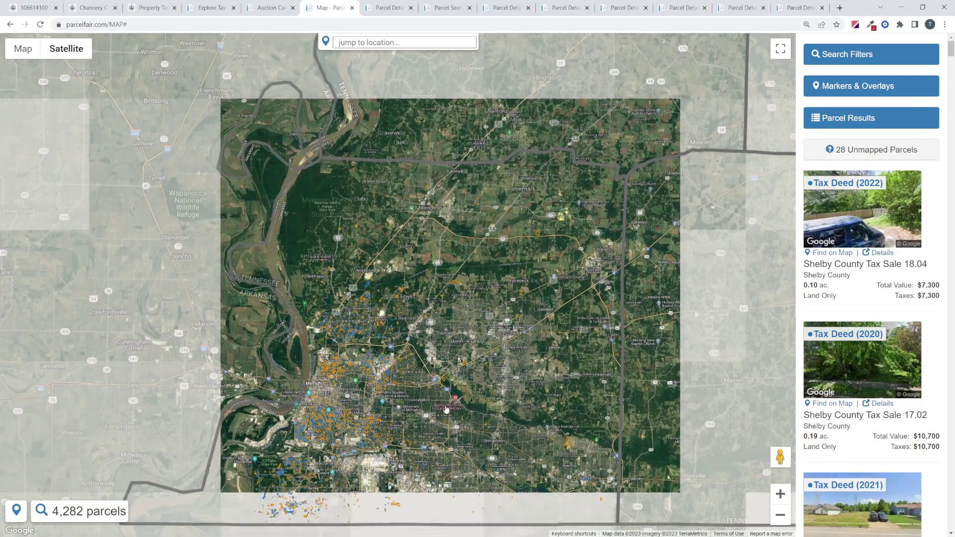